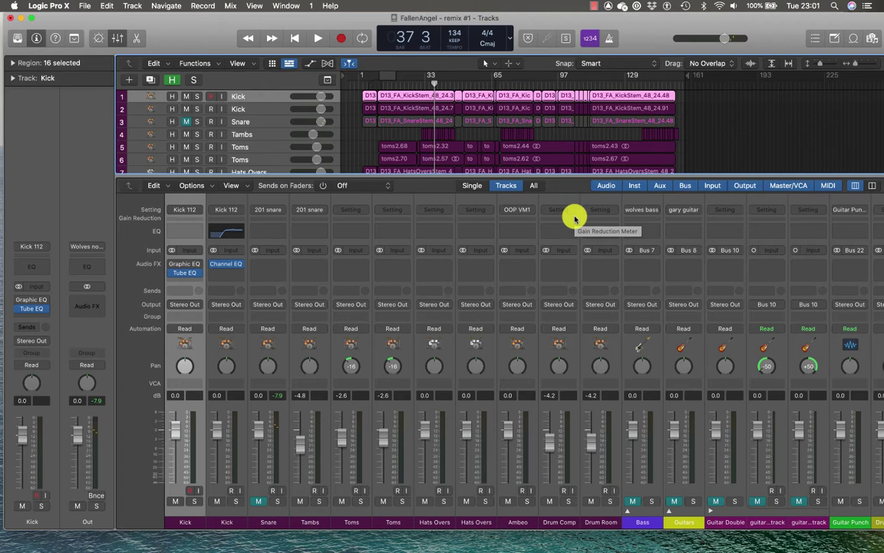
# Select the Snare channel strip in the FallenAngel - remix #1 mixer.
pyautogui.click(267, 522)
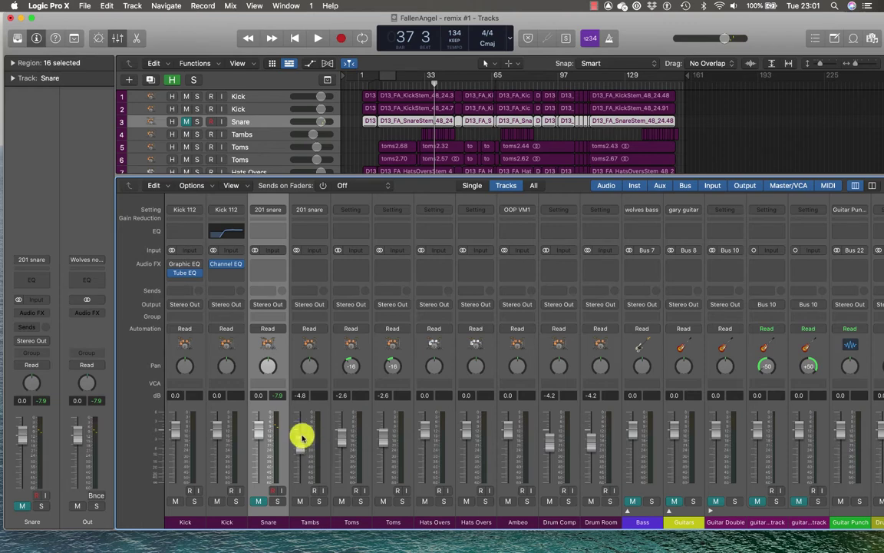
# Solo the Snare track while auditioning the song, leaving playback stopped.
pyautogui.press('space')
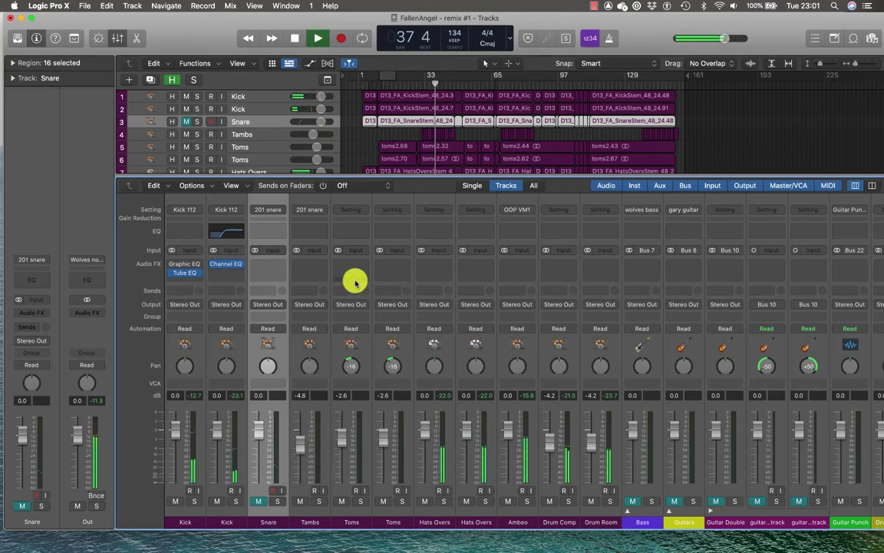
pyautogui.click(278, 502)
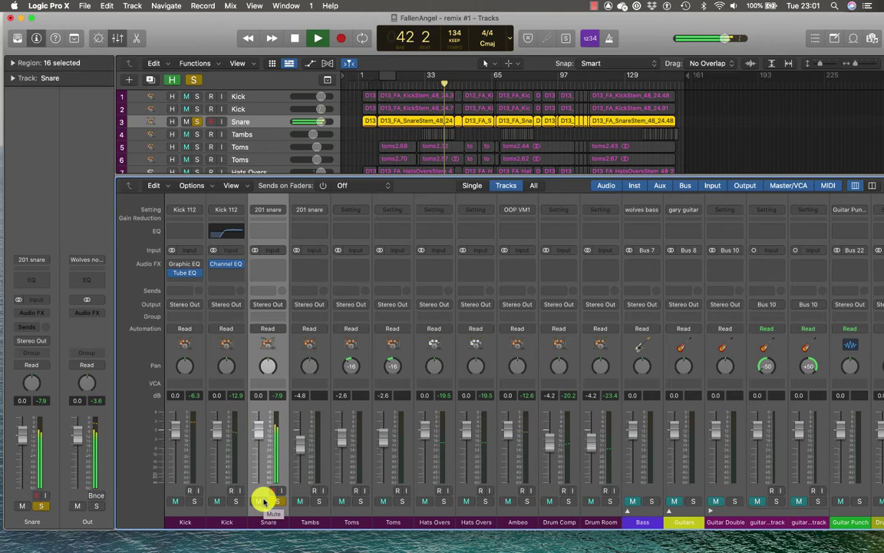
pyautogui.press('space')
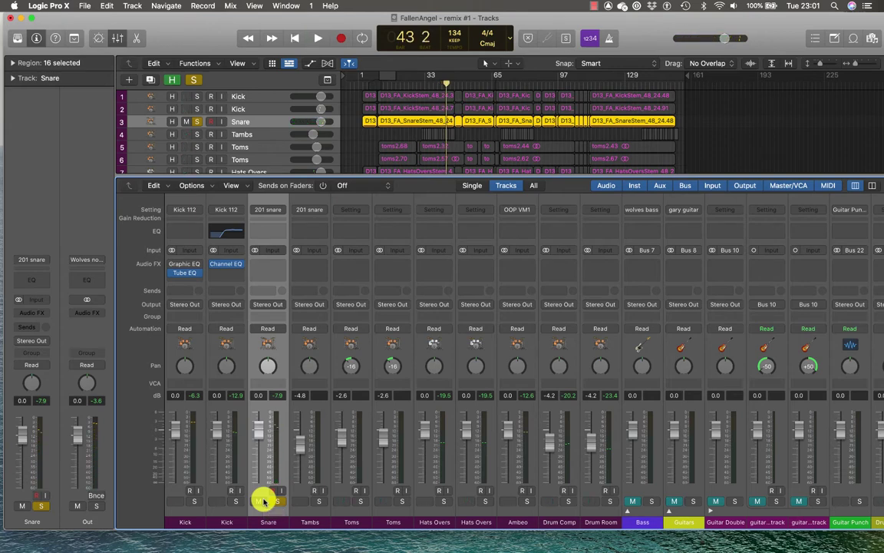
pyautogui.press('space')
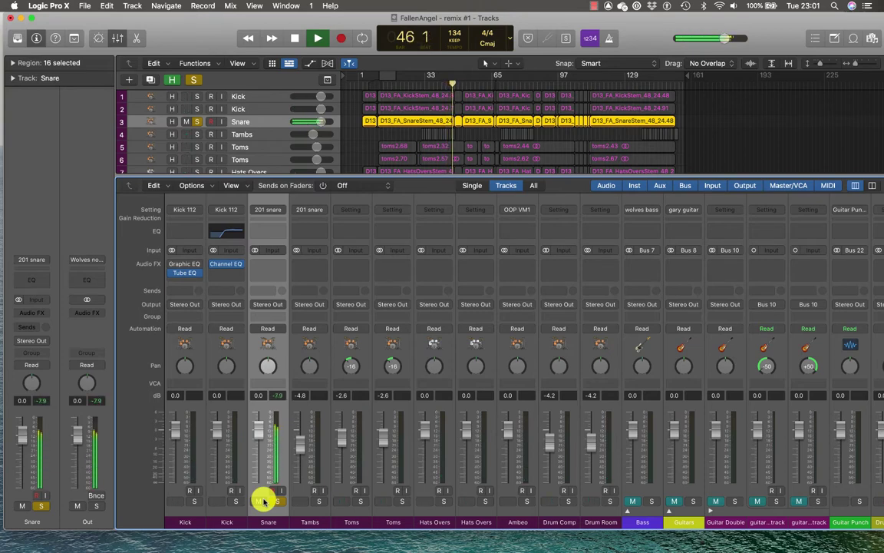
pyautogui.press('space')
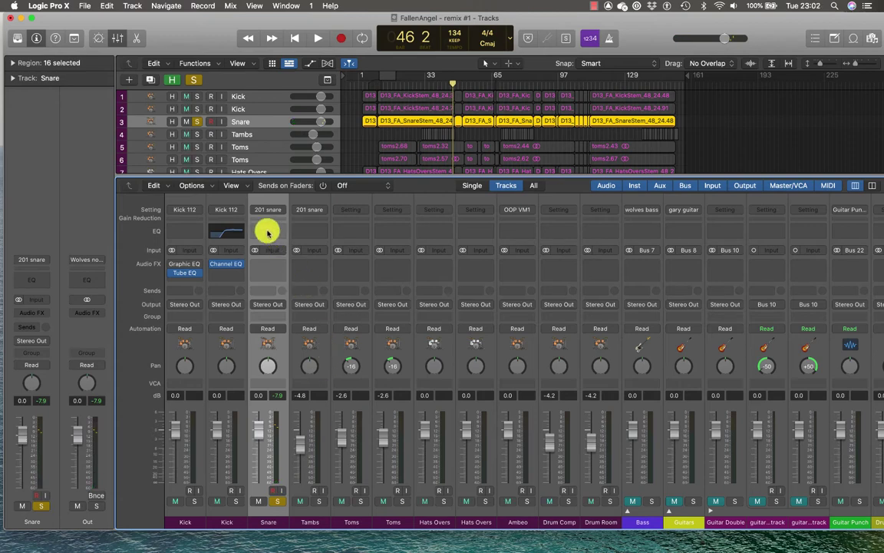
# Add a Channel EQ on the Snare with a 199 Hz boost of +1.8 dB at Q 0.54.
pyautogui.click(268, 230)
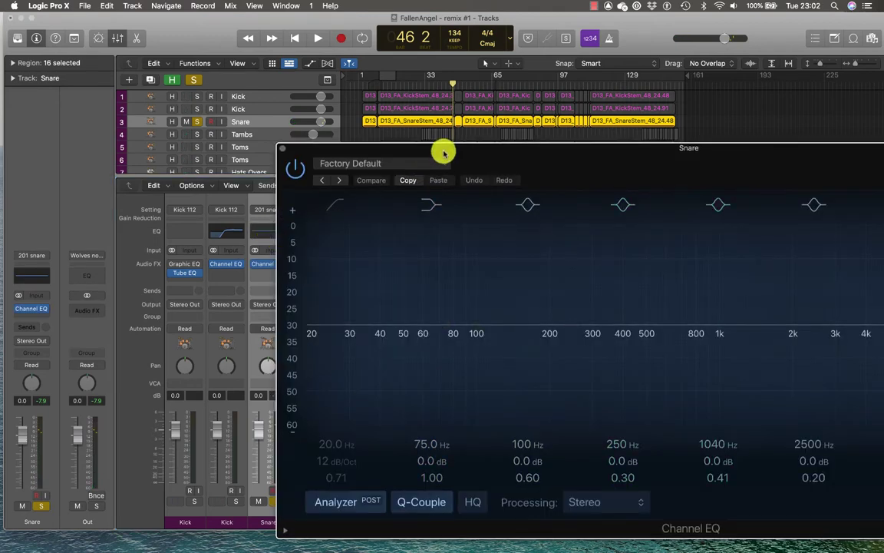
pyautogui.moveTo(444, 146); pyautogui.dragTo(189, 40)
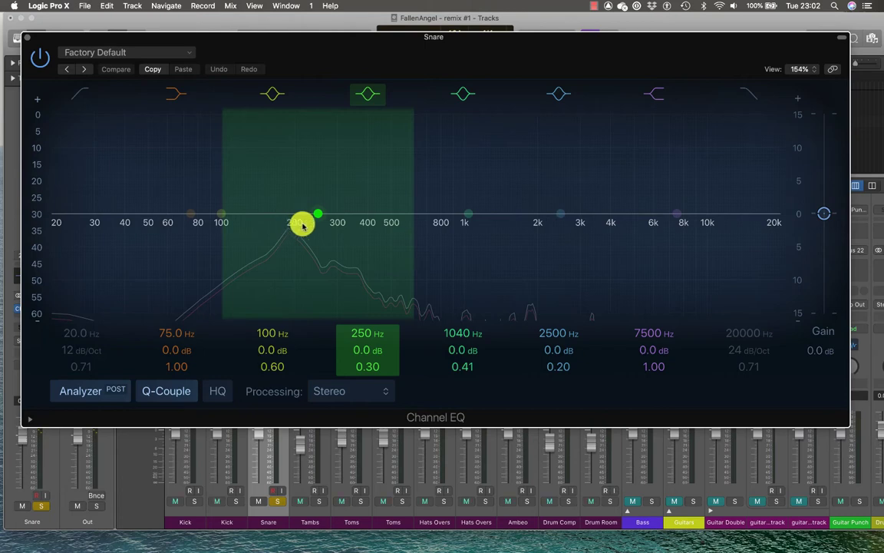
pyautogui.moveTo(317, 215); pyautogui.dragTo(292, 191)
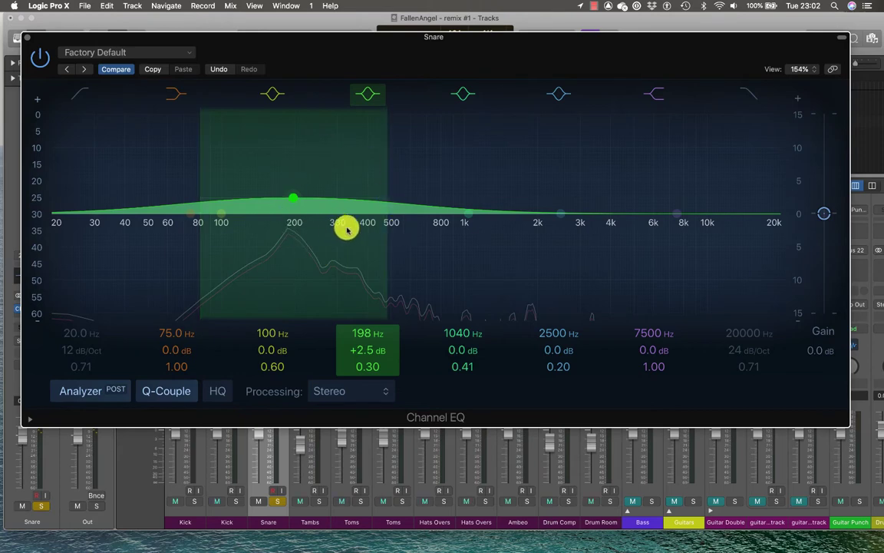
pyautogui.moveTo(387, 237); pyautogui.dragTo(375, 234)
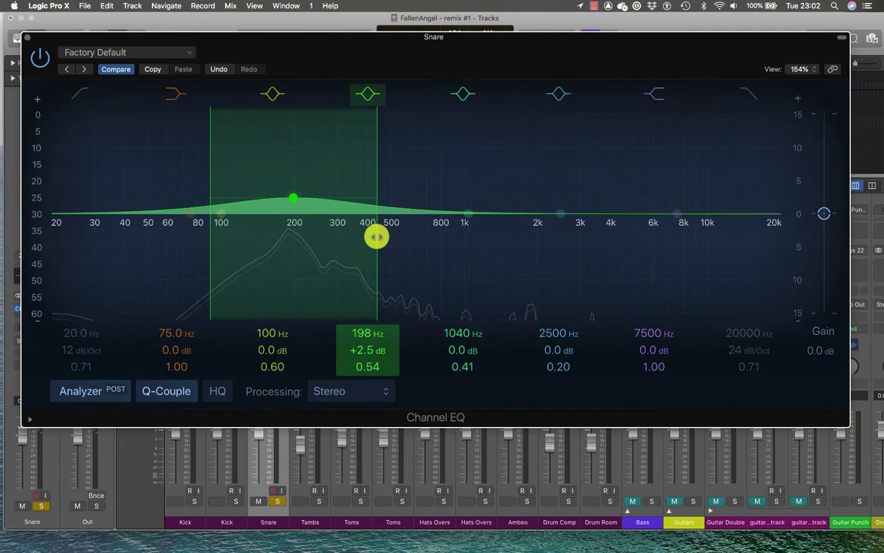
pyautogui.moveTo(294, 196)
pyautogui.mouseDown()
pyautogui.moveTo(294, 209)
pyautogui.moveTo(295, 194)
pyautogui.moveTo(321, 191)
pyautogui.moveTo(287, 205)
pyautogui.moveTo(300, 193)
pyautogui.moveTo(295, 202)
pyautogui.mouseUp()
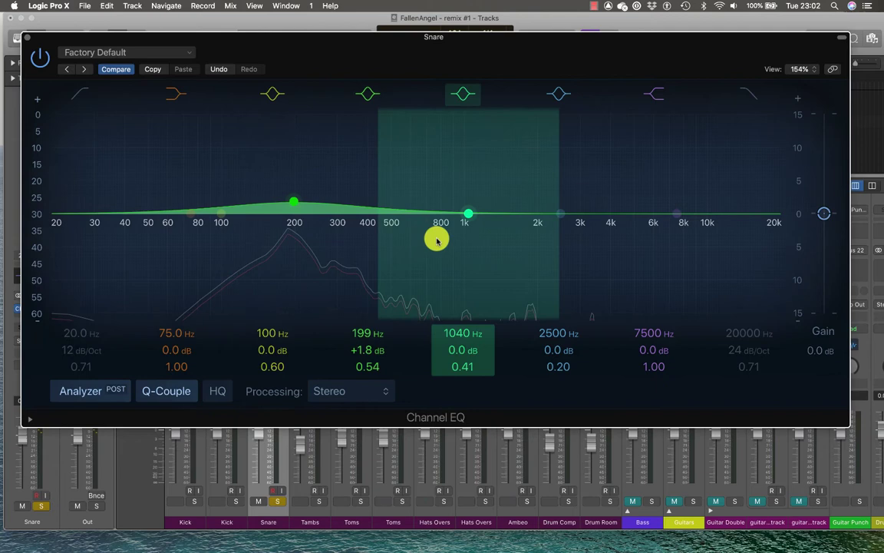
# Give the 2500 Hz band a small boost and shift it higher, toward 3.4 kHz.
pyautogui.moveTo(559, 215)
pyautogui.mouseDown()
pyautogui.moveTo(560, 197)
pyautogui.moveTo(584, 198)
pyautogui.mouseUp()
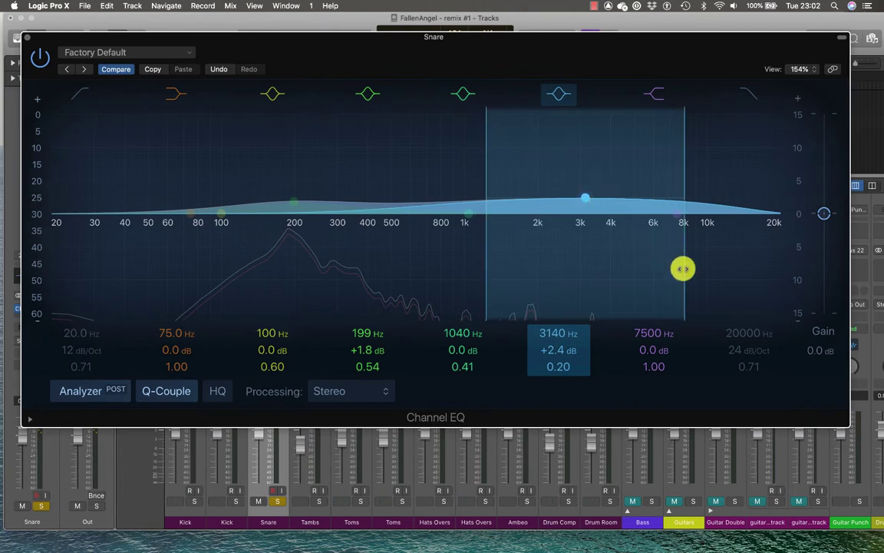
pyautogui.moveTo(682, 269); pyautogui.dragTo(669, 269)
pyautogui.moveTo(587, 198)
pyautogui.mouseDown()
pyautogui.moveTo(647, 204)
pyautogui.moveTo(640, 205)
pyautogui.mouseUp()
# Move the 1040 Hz band to 2980 Hz, +1.4 dB, Q 1.20, and widen the 5100 Hz band.
pyautogui.moveTo(465, 208)
pyautogui.mouseDown()
pyautogui.moveTo(568, 209)
pyautogui.moveTo(568, 201)
pyautogui.mouseUp()
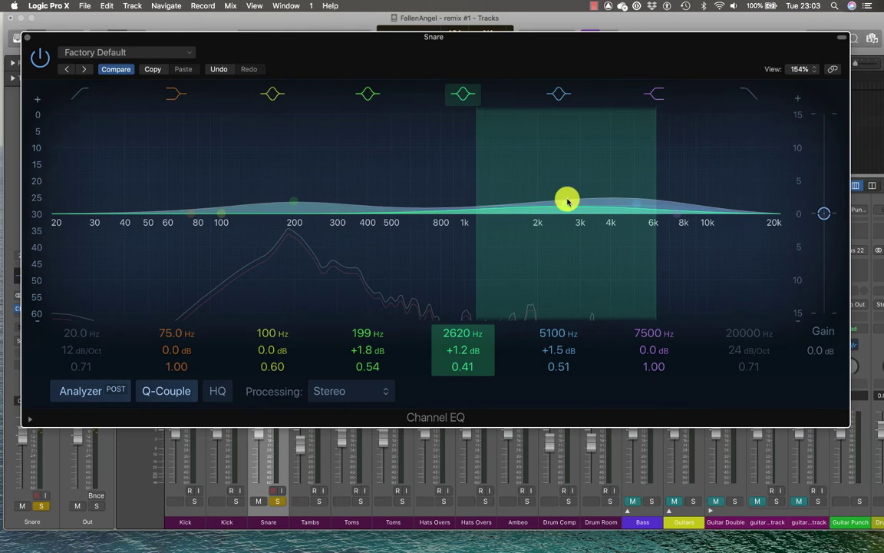
pyautogui.moveTo(655, 251); pyautogui.dragTo(642, 253)
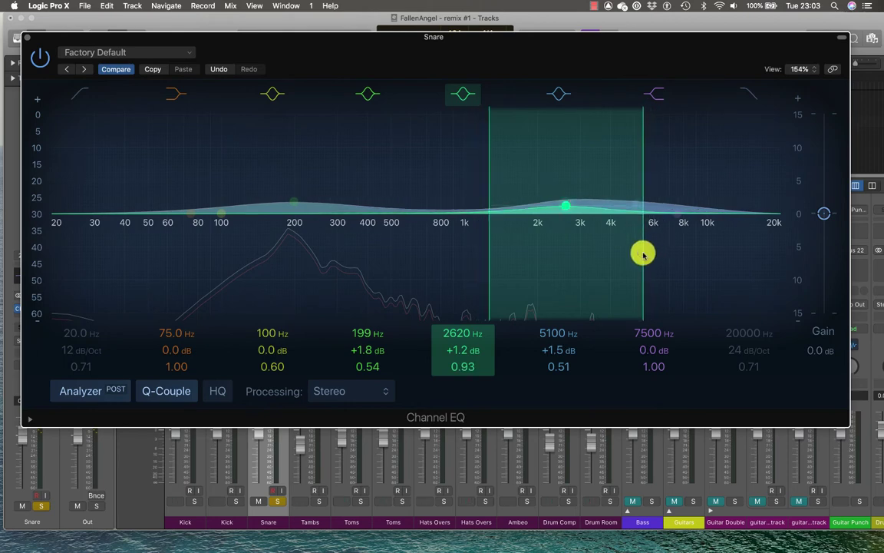
pyautogui.moveTo(569, 207); pyautogui.dragTo(582, 207)
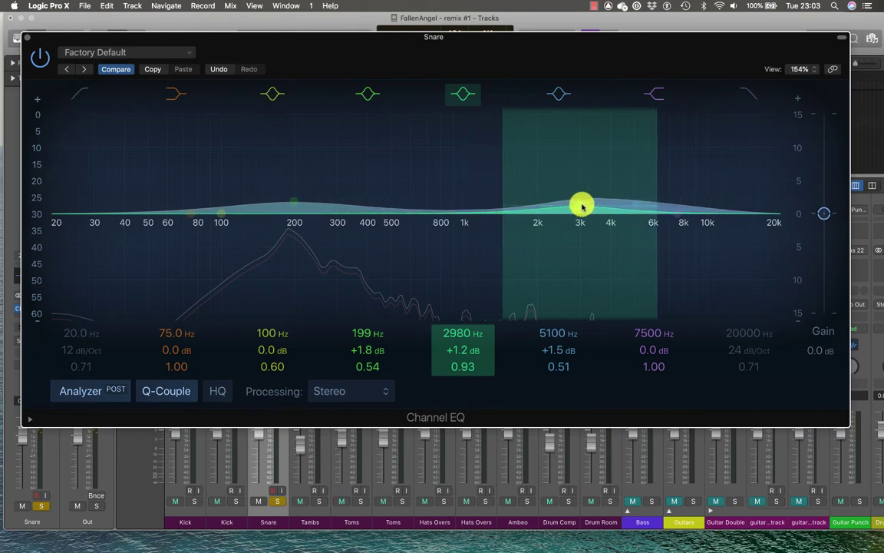
pyautogui.moveTo(635, 203)
pyautogui.mouseDown()
pyautogui.moveTo(642, 239)
pyautogui.moveTo(654, 247)
pyautogui.moveTo(638, 202)
pyautogui.moveTo(637, 216)
pyautogui.mouseUp()
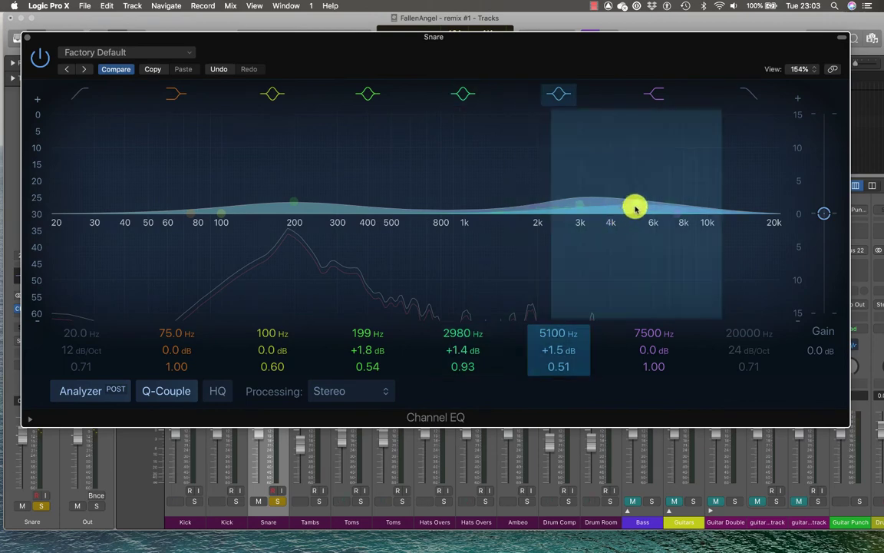
pyautogui.moveTo(450, 363)
pyautogui.mouseDown()
pyautogui.moveTo(450, 378)
pyautogui.moveTo(457, 361)
pyautogui.mouseUp()
pyautogui.moveTo(563, 363)
pyautogui.mouseDown()
pyautogui.moveTo(563, 372)
pyautogui.moveTo(556, 361)
pyautogui.mouseUp()
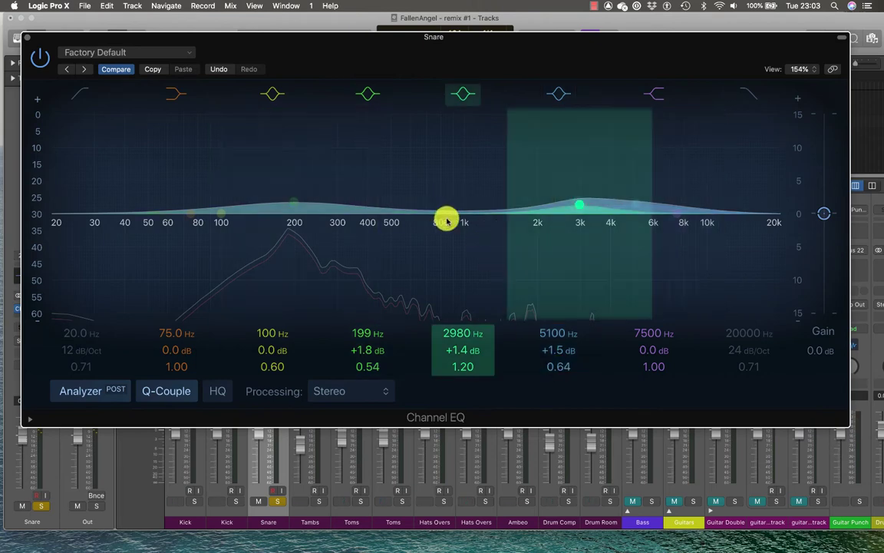
# Enable a 48 dB/Oct low cut at 47.2 Hz on the Snare's Channel EQ.
pyautogui.click(80, 94)
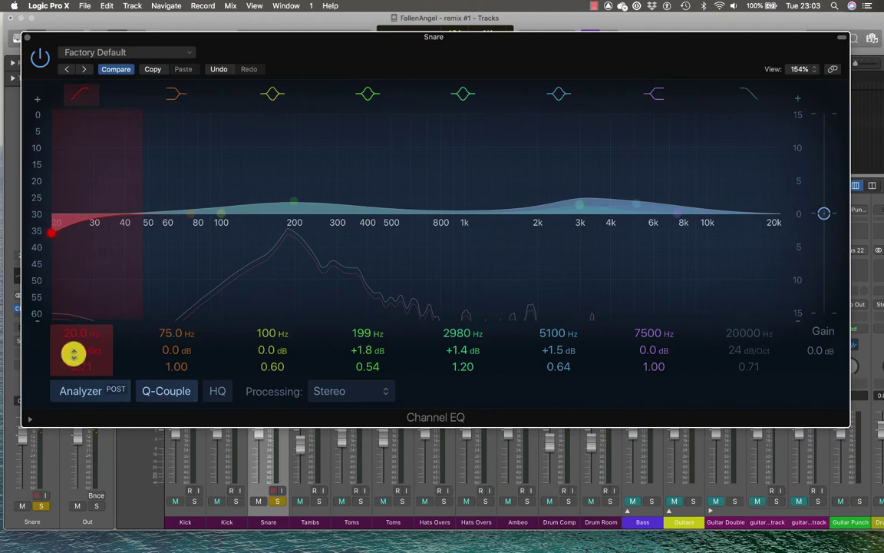
pyautogui.moveTo(74, 353); pyautogui.dragTo(71, 349)
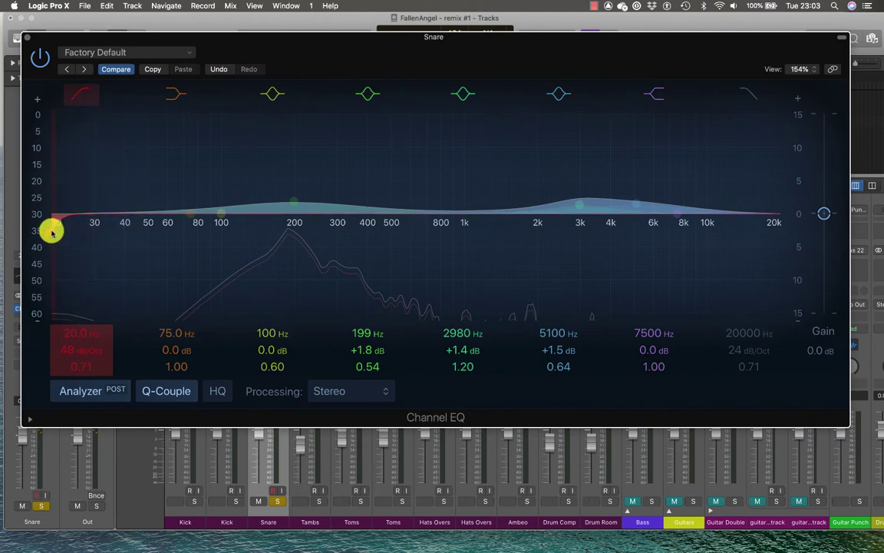
pyautogui.moveTo(51, 230); pyautogui.dragTo(142, 235)
# Compare the Channel EQ bypassed versus active, leaving it active.
pyautogui.click(40, 57)
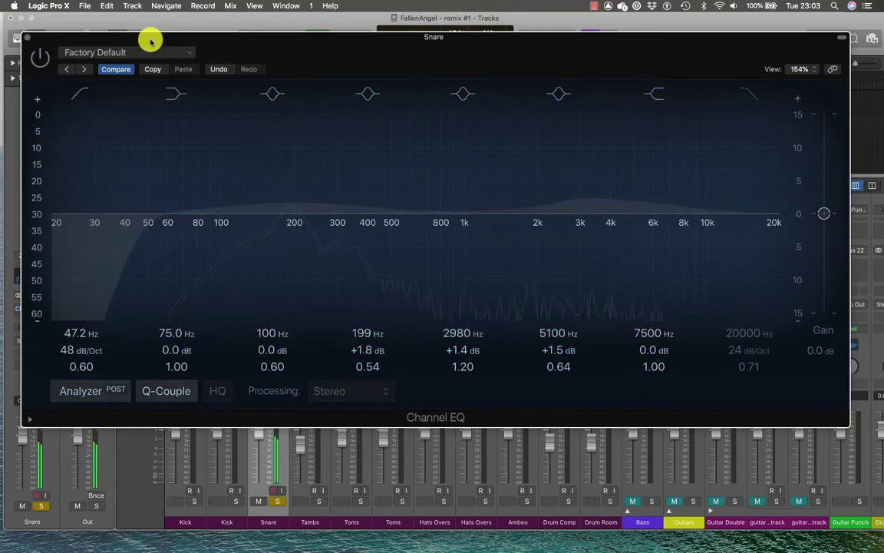
pyautogui.moveTo(158, 34); pyautogui.dragTo(197, 48)
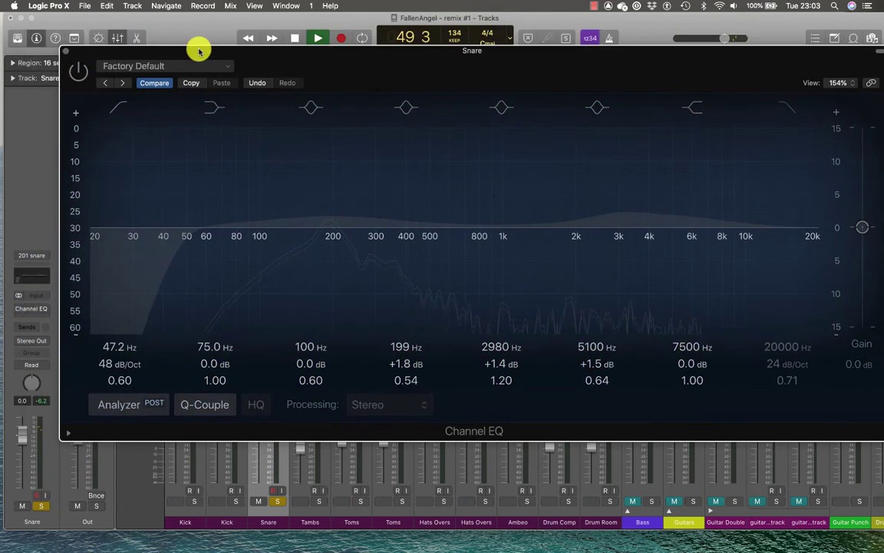
pyautogui.click(79, 77)
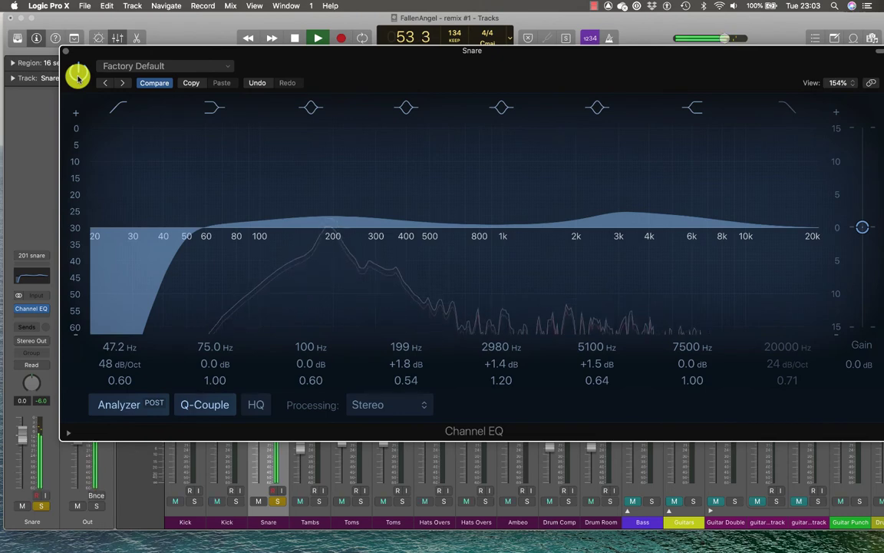
pyautogui.click(78, 76)
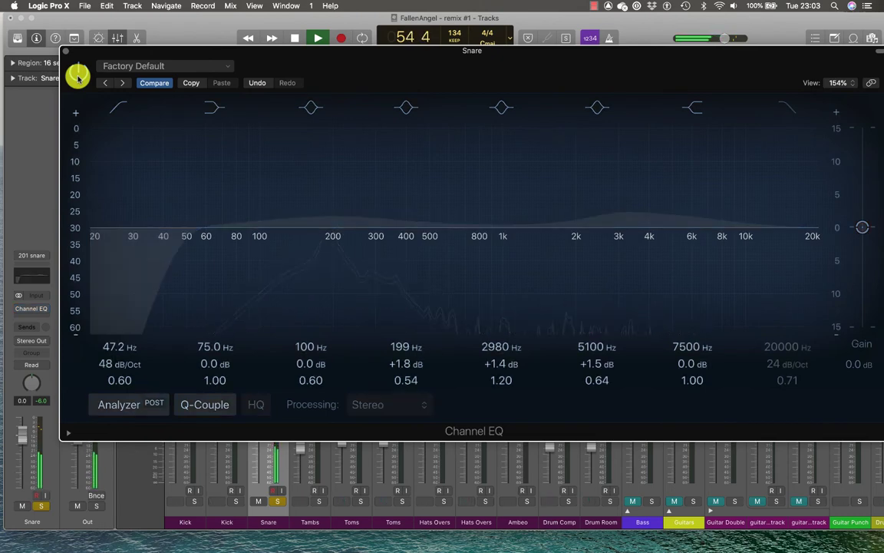
pyautogui.click(78, 77)
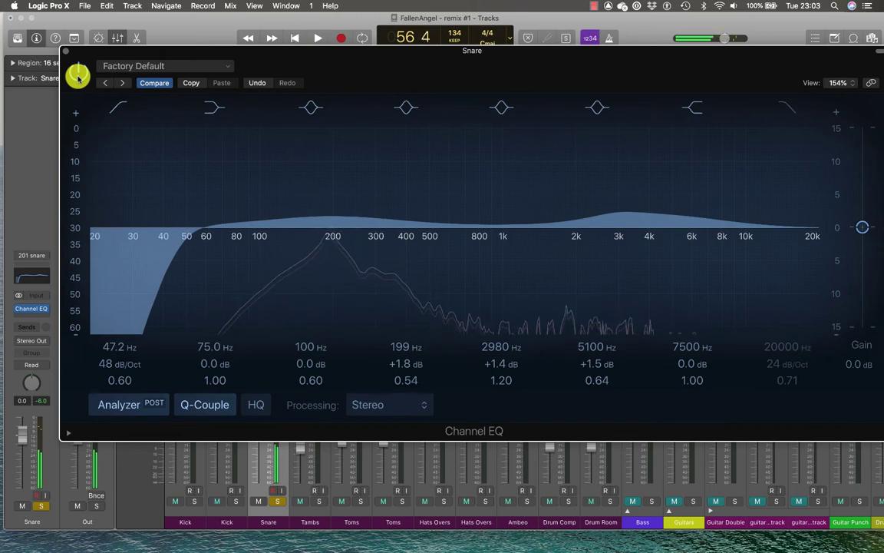
# Set the upper-mid boost to 2860 Hz, +1.8 dB and fine-tune the 195 Hz gain.
pyautogui.press('space')
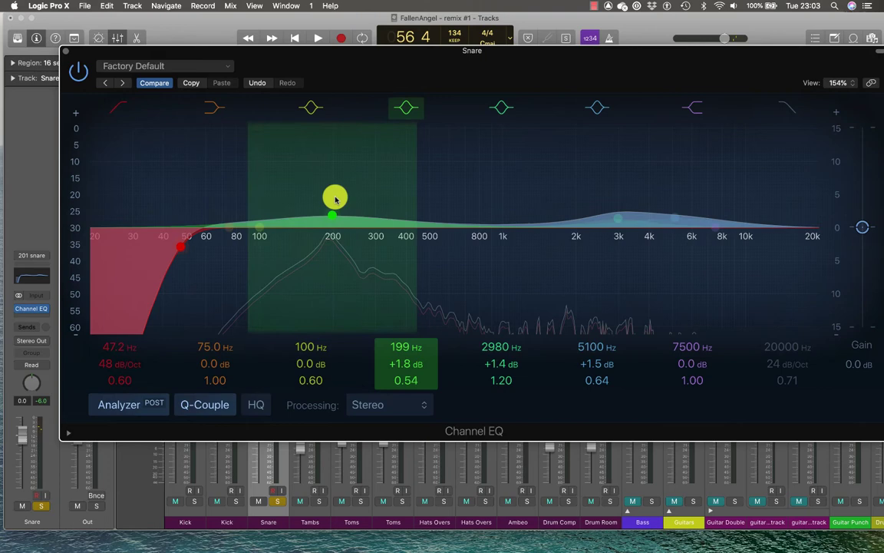
pyautogui.moveTo(618, 218); pyautogui.dragTo(608, 218)
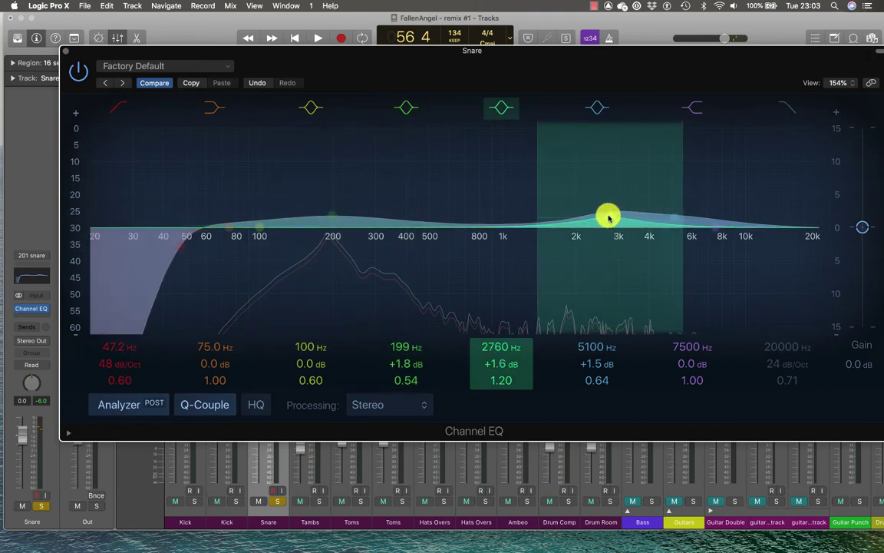
pyautogui.scroll(-3, 683, 263)
pyautogui.moveTo(674, 215); pyautogui.dragTo(684, 217)
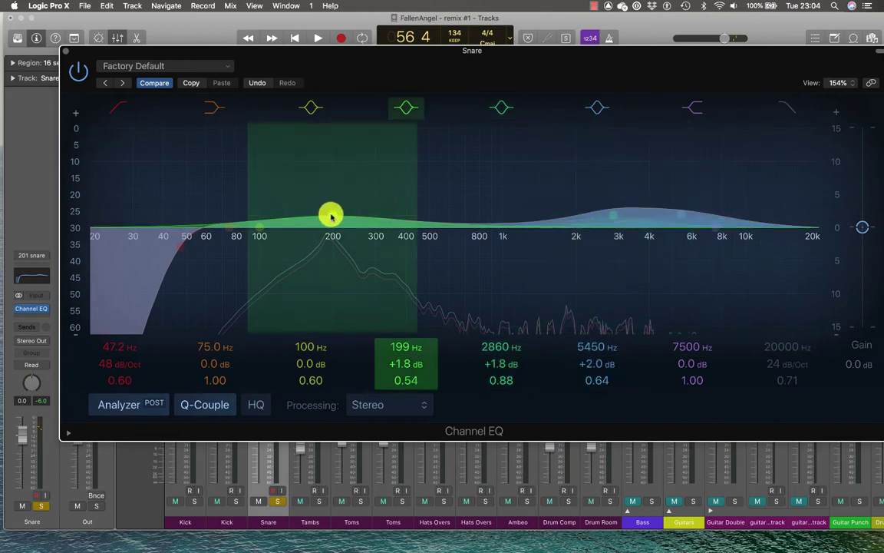
pyautogui.moveTo(329, 217); pyautogui.dragTo(329, 215)
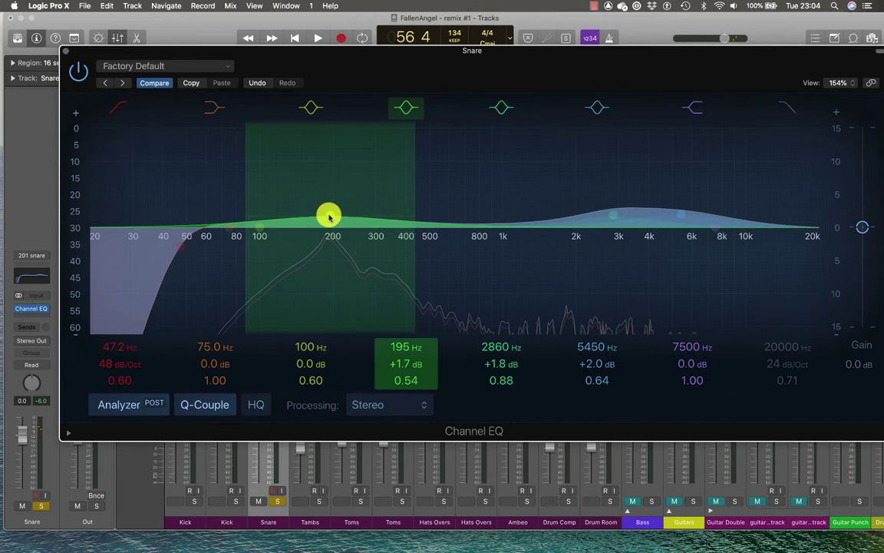
# A/B the Channel EQ during playback, ending with it active and playback stopped.
pyautogui.click(78, 70)
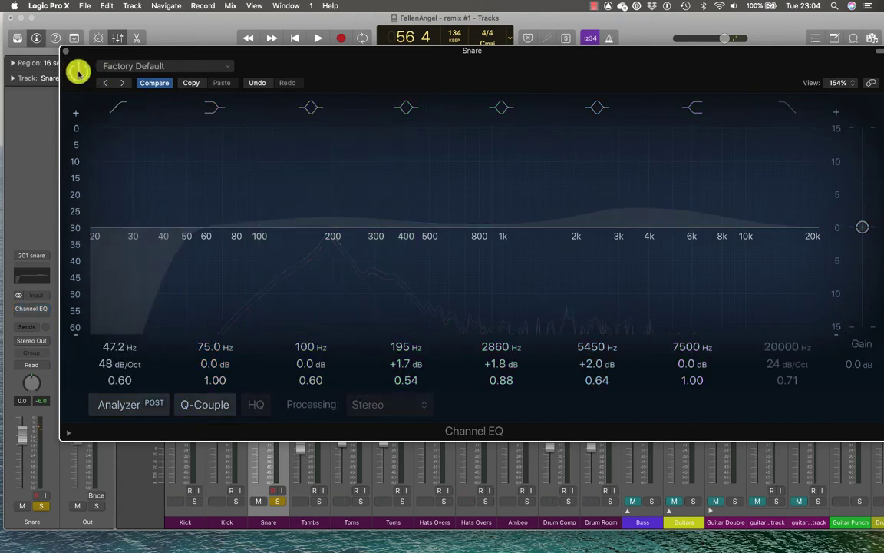
pyautogui.press('space')
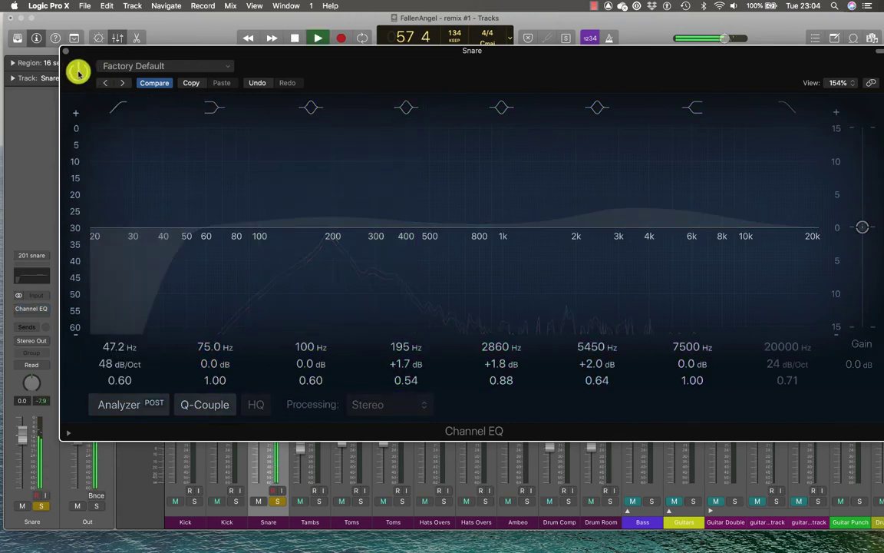
pyautogui.click(78, 71)
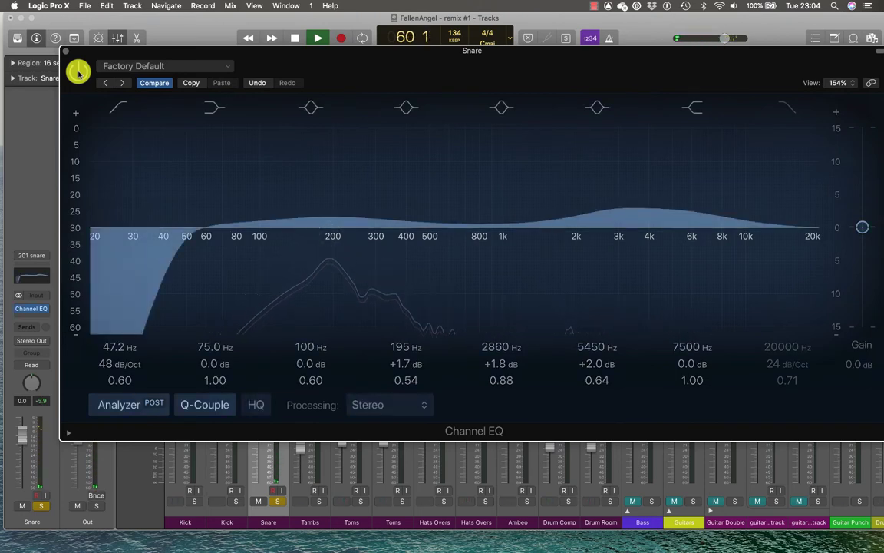
pyautogui.press('space')
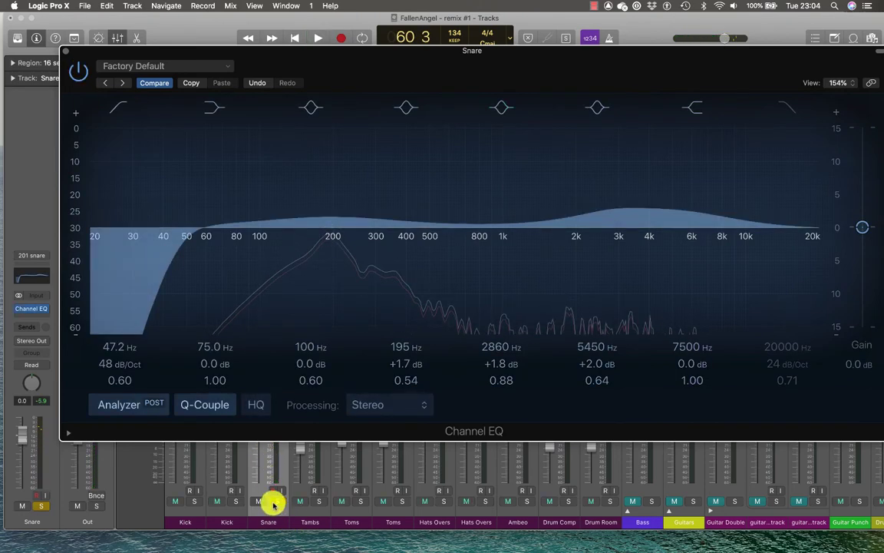
# Compare the Snare EQ on and off during playback, finishing with it bypassed.
pyautogui.click(79, 78)
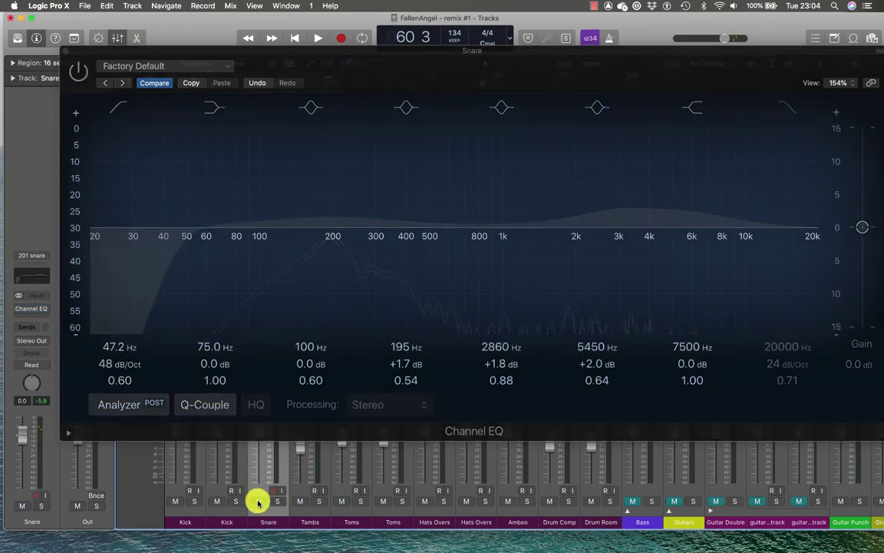
pyautogui.press('space')
pyautogui.click(79, 73)
pyautogui.click(81, 74)
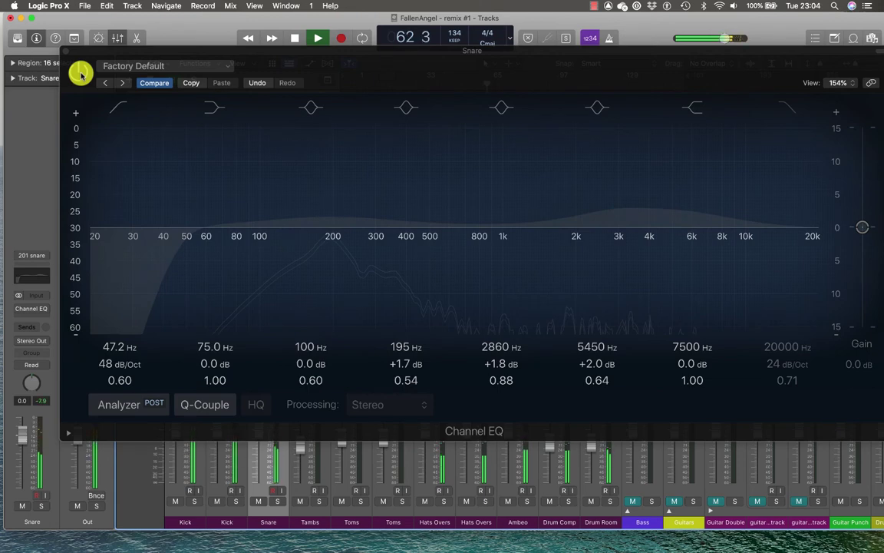
pyautogui.click(80, 74)
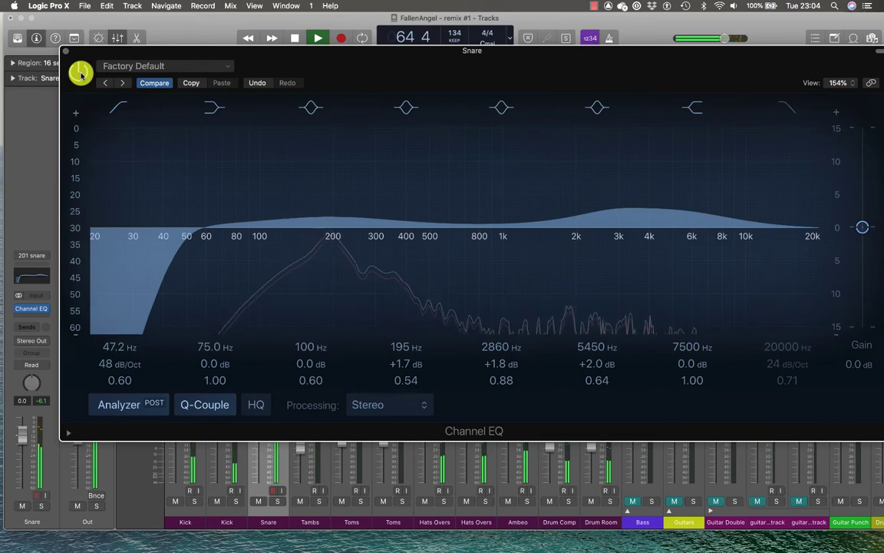
pyautogui.click(81, 74)
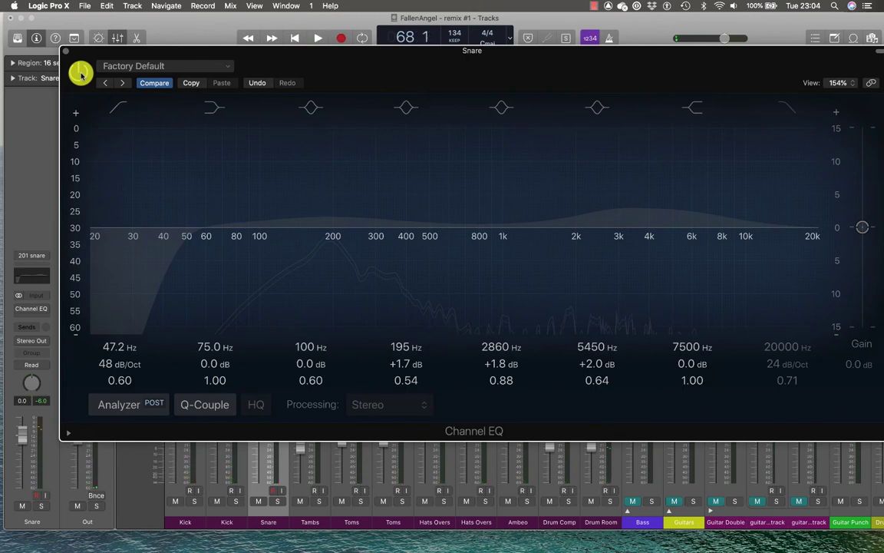
# Re-enable the EQ, drop 195 Hz to 0.8 dB, and set 2840 Hz to +2.5 dB, Q 0.51.
pyautogui.click(81, 75)
pyautogui.moveTo(332, 219); pyautogui.dragTo(332, 224)
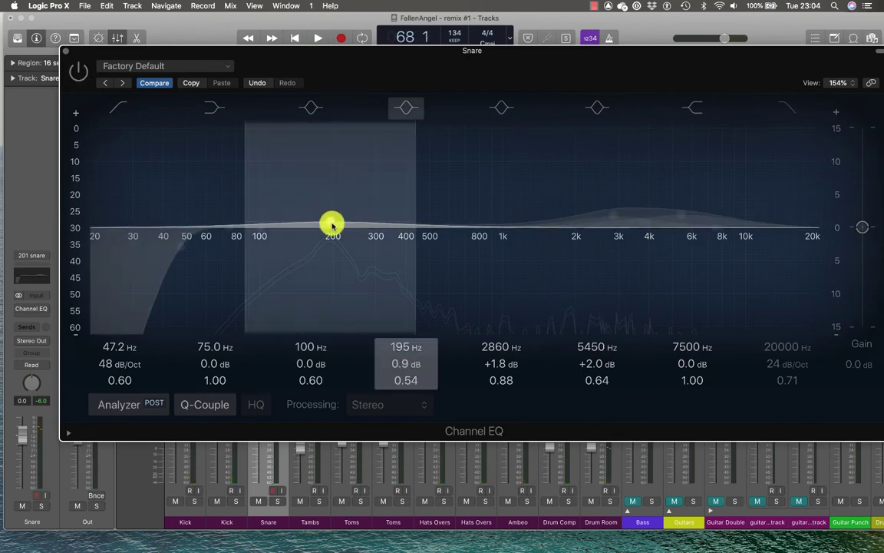
pyautogui.moveTo(614, 217); pyautogui.dragTo(613, 211)
pyautogui.moveTo(685, 251); pyautogui.dragTo(698, 254)
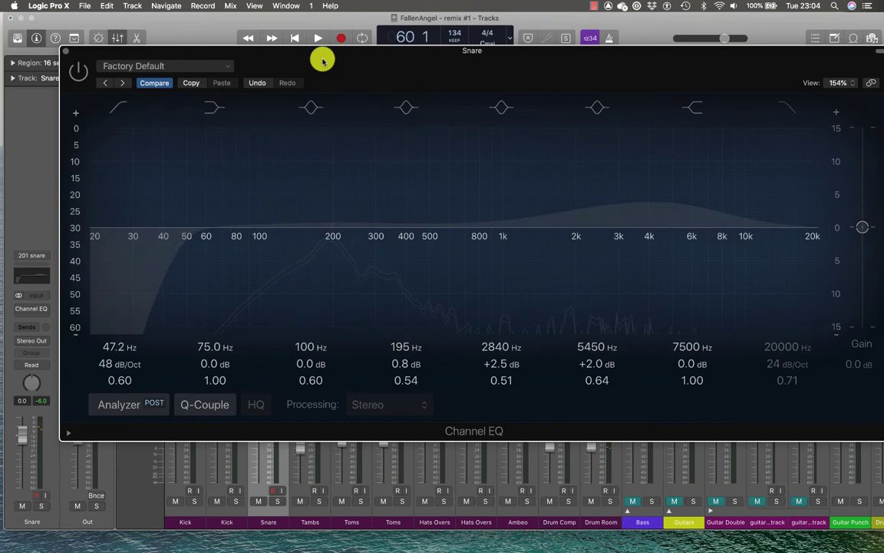
# A/B the Snare's Channel EQ during playback, ending with it switched on.
pyautogui.press('space')
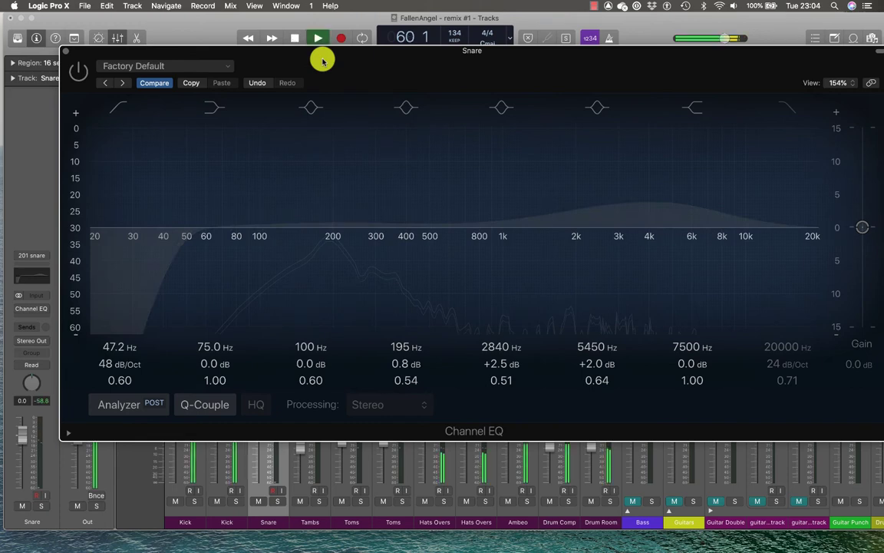
pyautogui.click(76, 77)
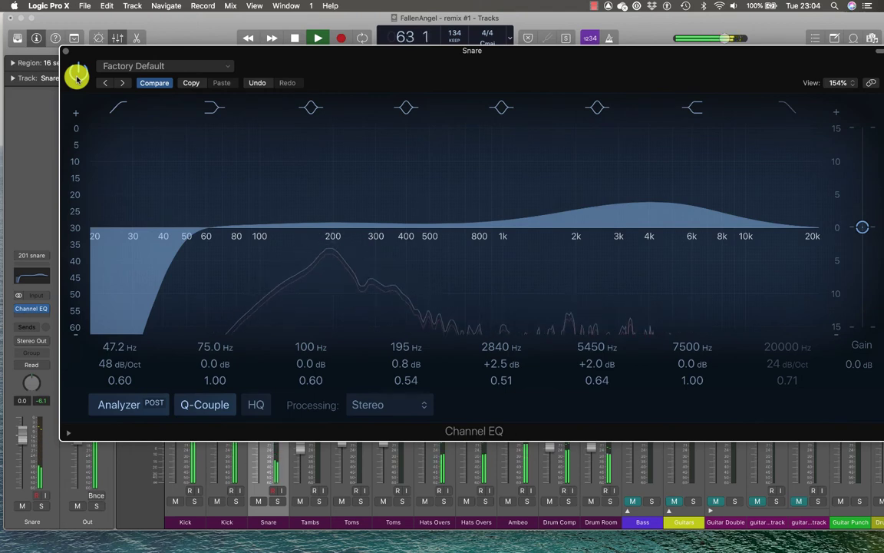
pyautogui.click(77, 77)
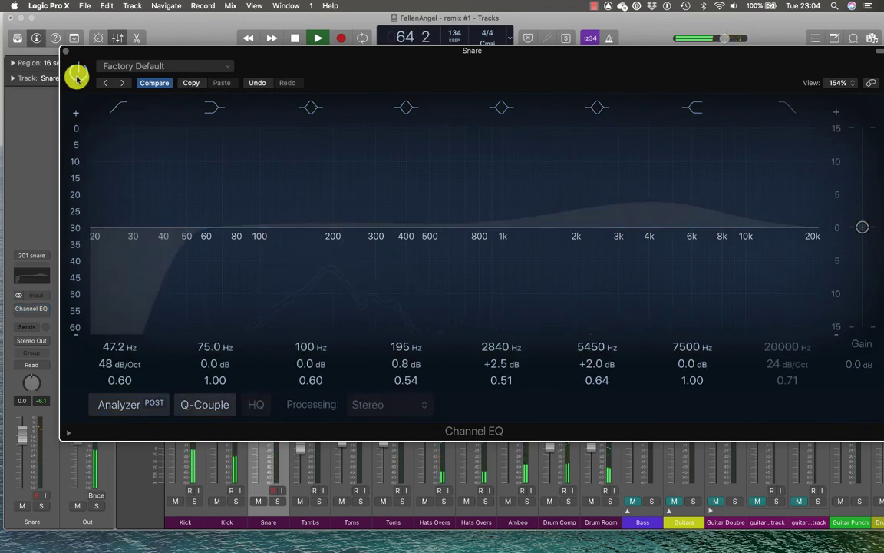
pyautogui.click(77, 77)
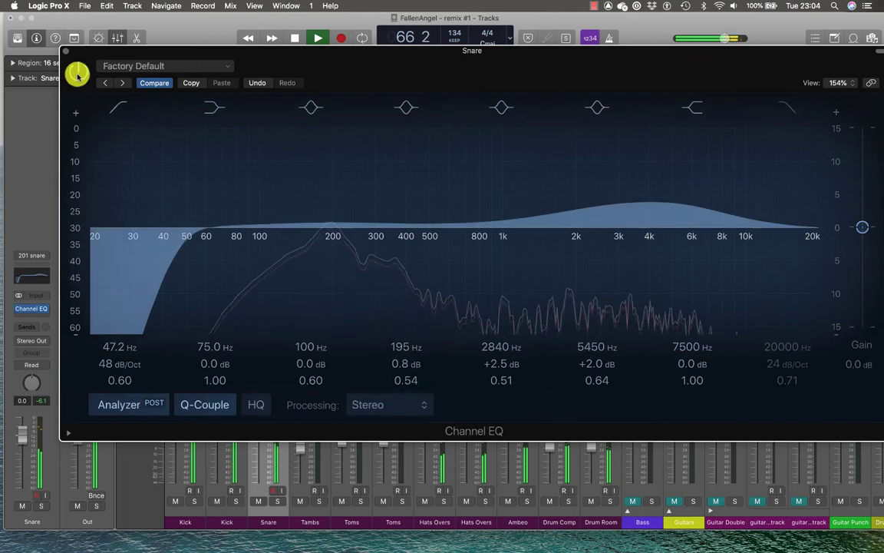
pyautogui.press('space')
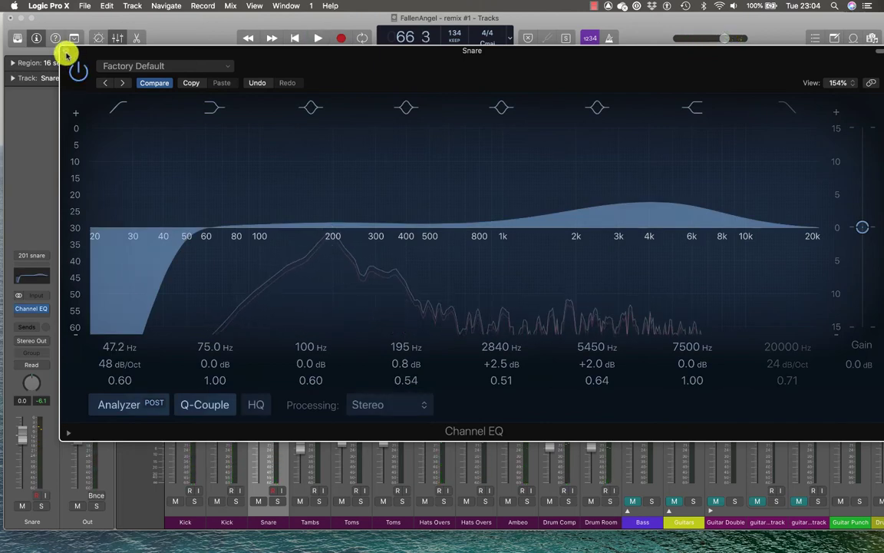
# Boost the 2840 Hz band to +7.0 dB and compare it bypassed and active.
pyautogui.moveTo(614, 205); pyautogui.dragTo(615, 175)
pyautogui.press('space')
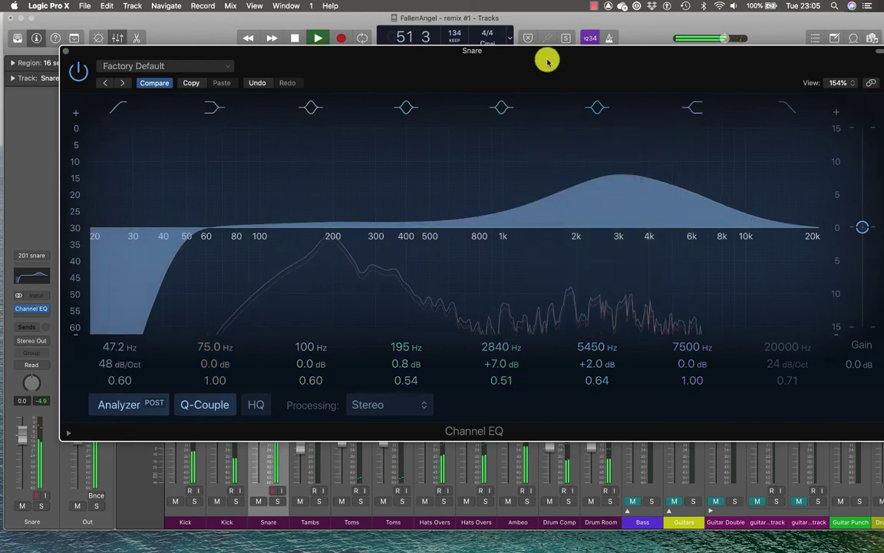
pyautogui.moveTo(545, 55); pyautogui.dragTo(568, 73)
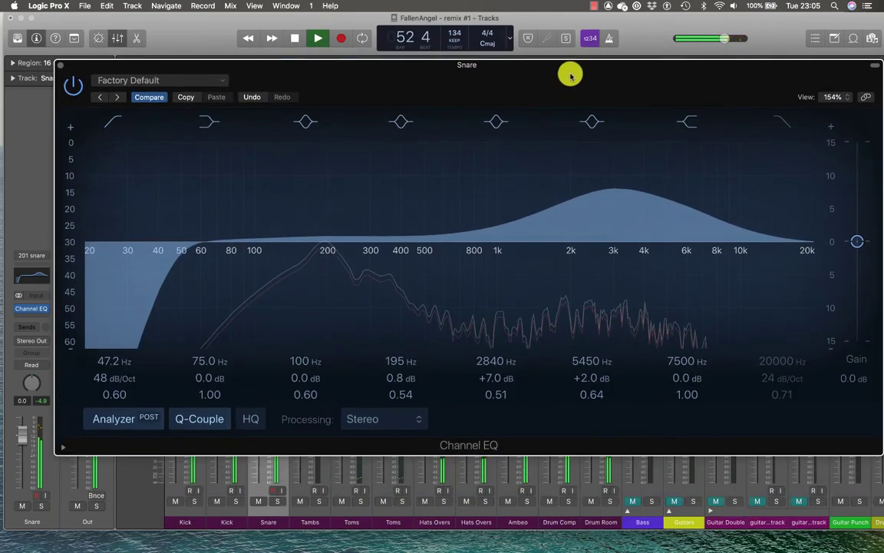
pyautogui.click(73, 88)
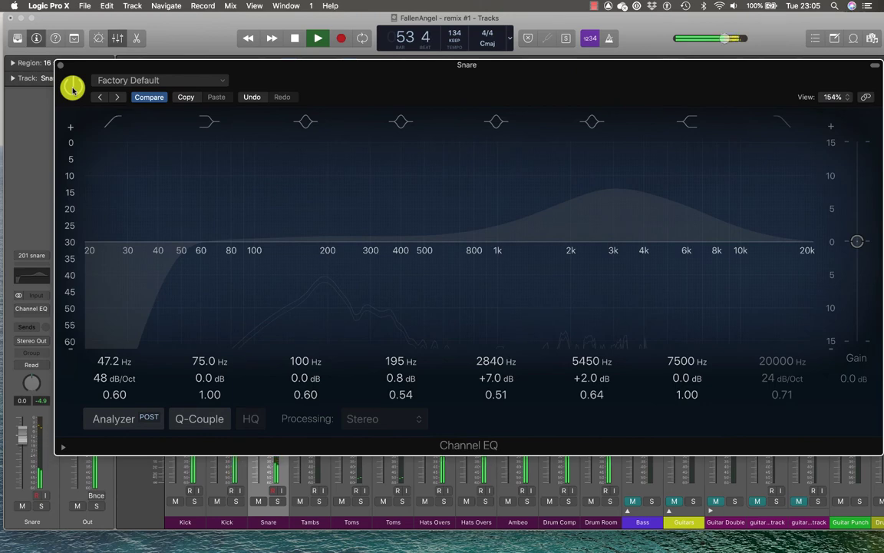
pyautogui.click(73, 88)
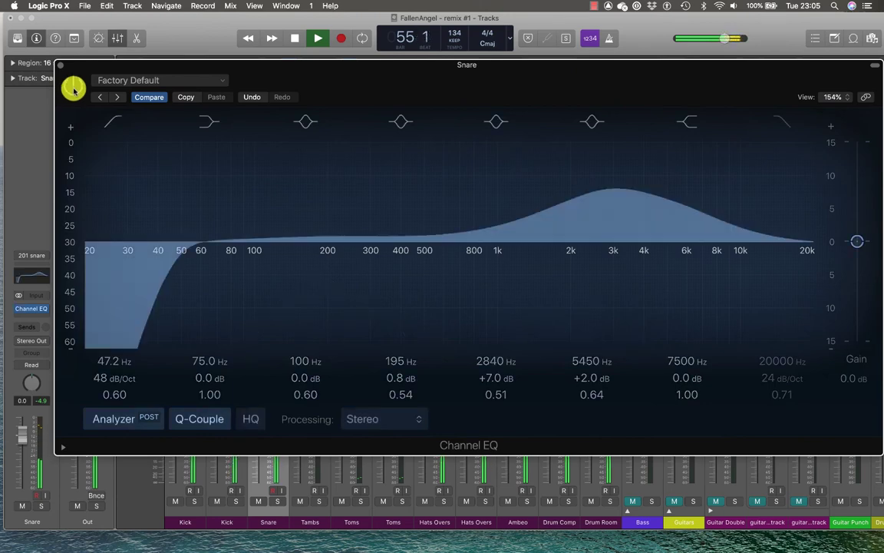
pyautogui.press('space')
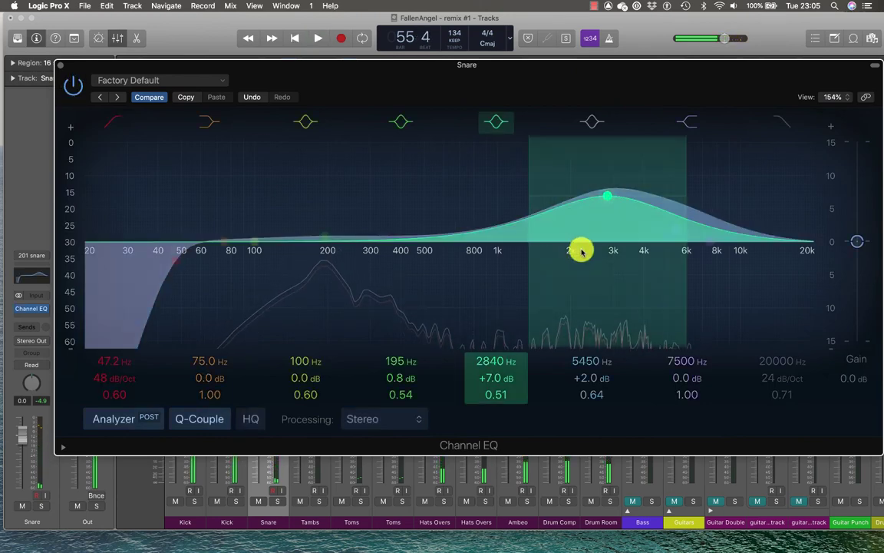
# Pull the 2840 Hz boost back down, close the Channel EQ, and undo an accidental duplicate Snare track.
pyautogui.moveTo(607, 197); pyautogui.dragTo(609, 232)
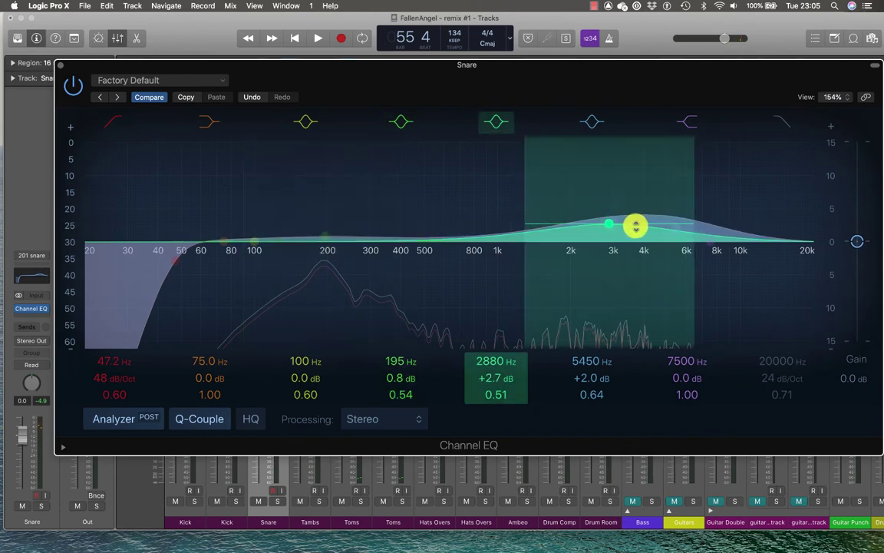
pyautogui.click(59, 65)
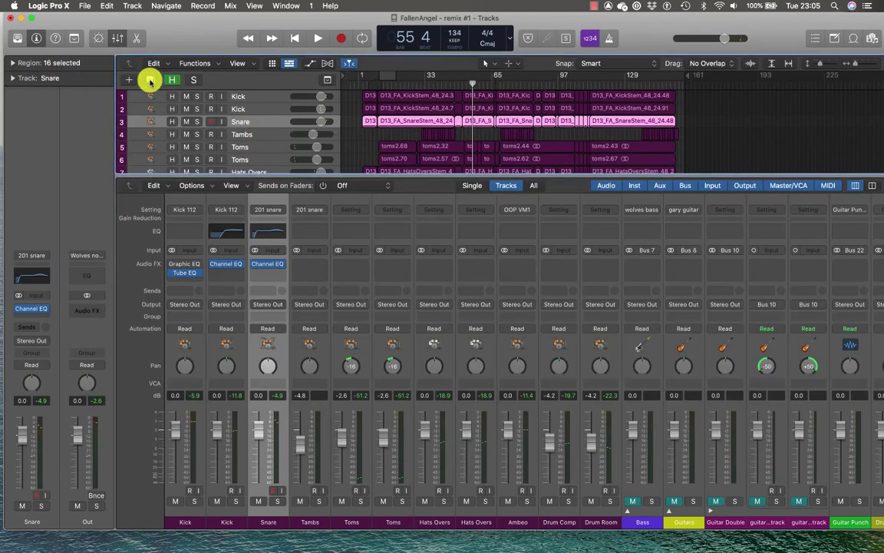
pyautogui.click(149, 80)
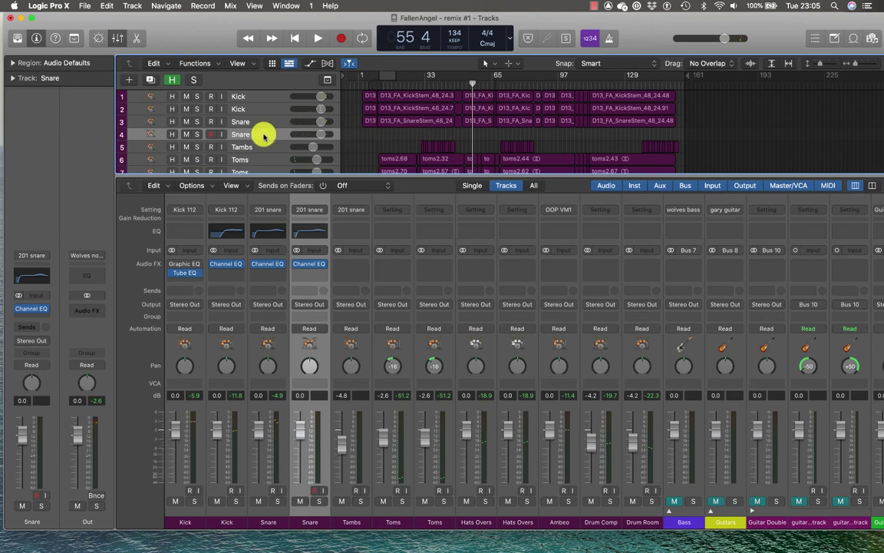
pyautogui.press('super+BackSpace')
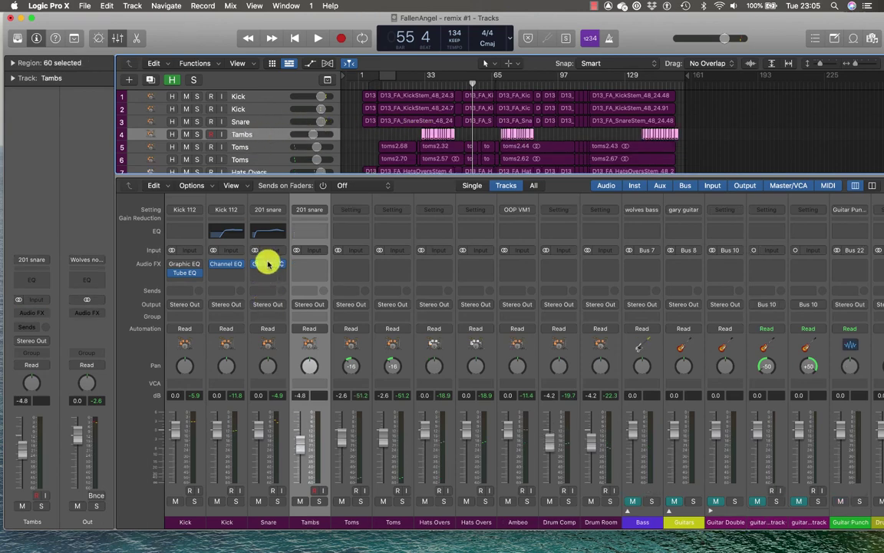
# Insert a stereo Vintage Console EQ in the Snare's slot after the Channel EQ.
pyautogui.click(263, 275)
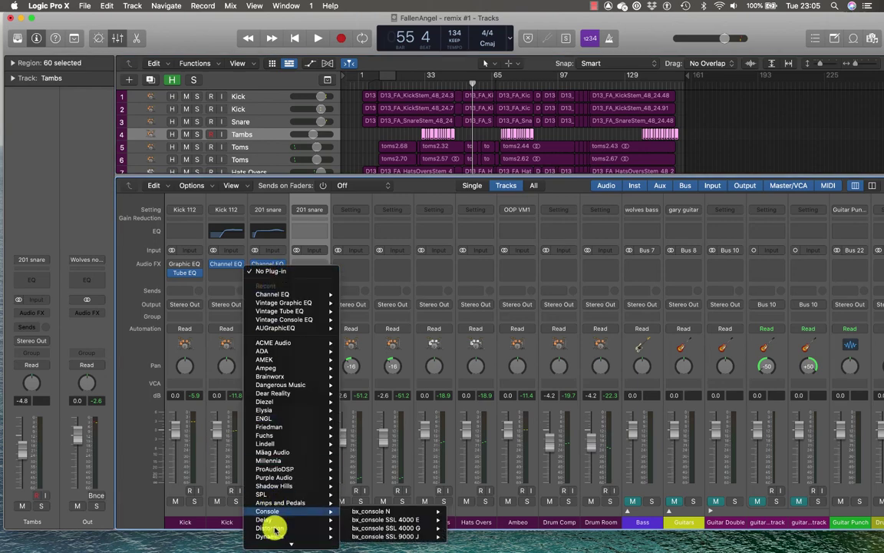
pyautogui.moveTo(283, 519)
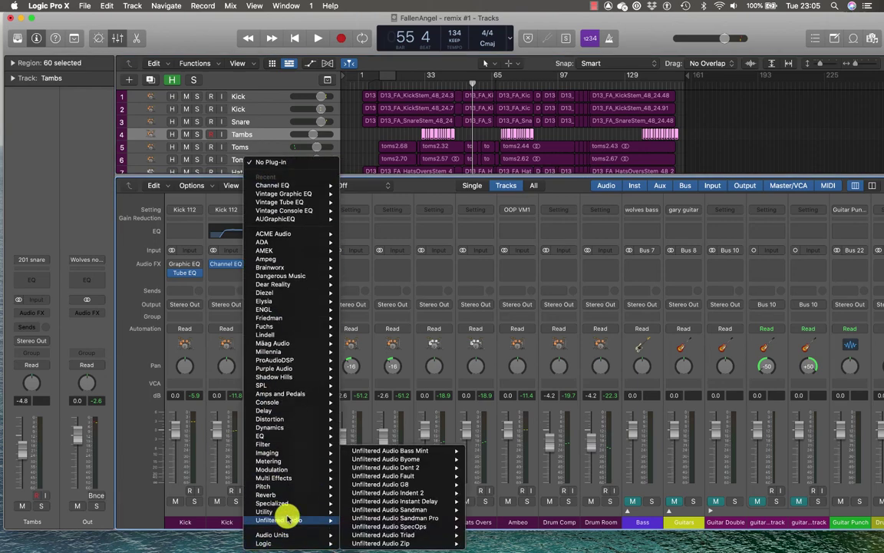
pyautogui.moveTo(290, 436)
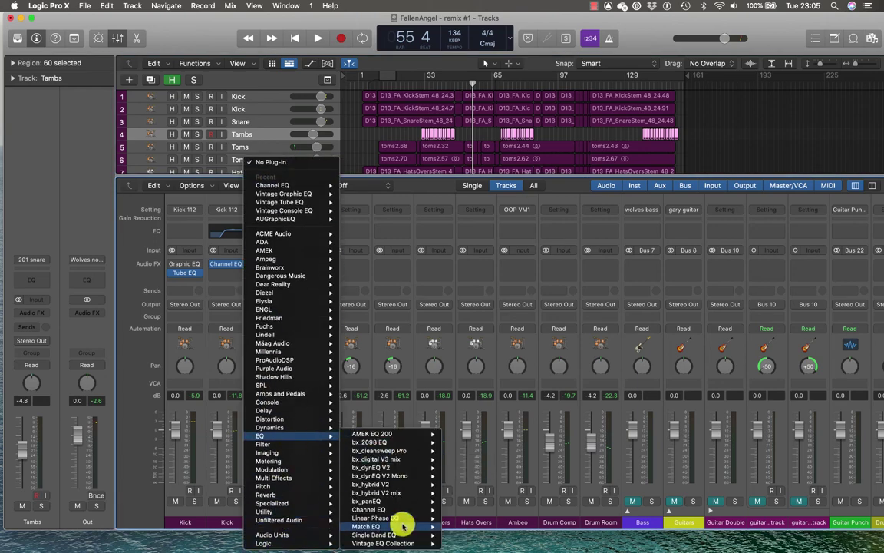
pyautogui.moveTo(398, 543)
pyautogui.moveTo(480, 534)
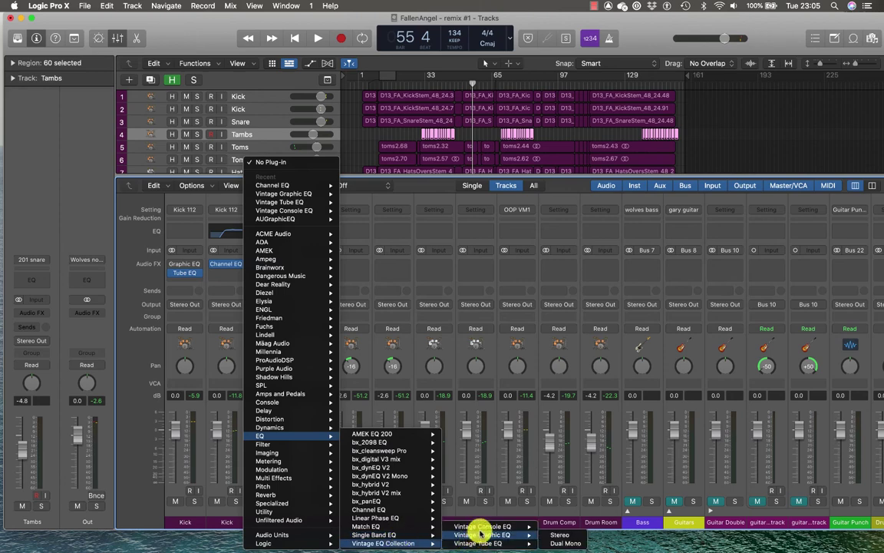
pyautogui.moveTo(555, 524)
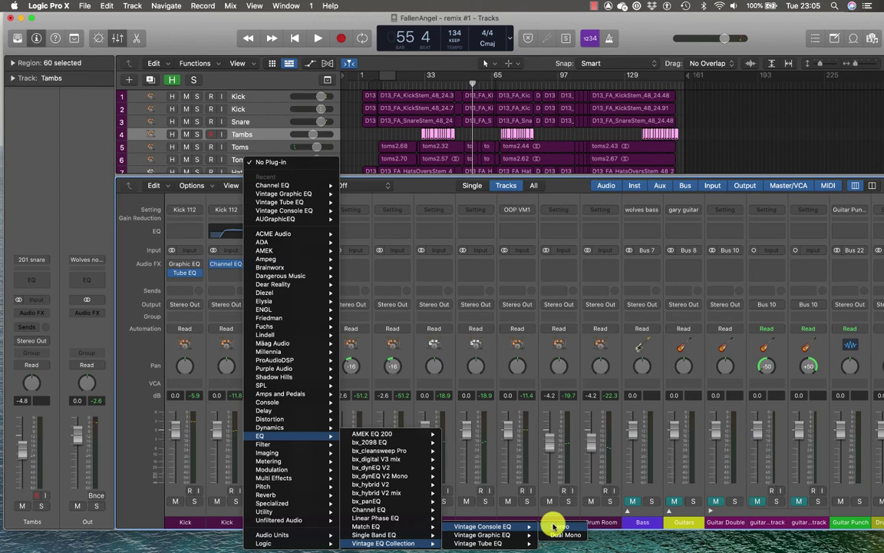
pyautogui.click(554, 526)
# Raise the Console EQ's mid frequency toward 4 kHz and low frequency toward 150 Hz.
pyautogui.click(383, 161)
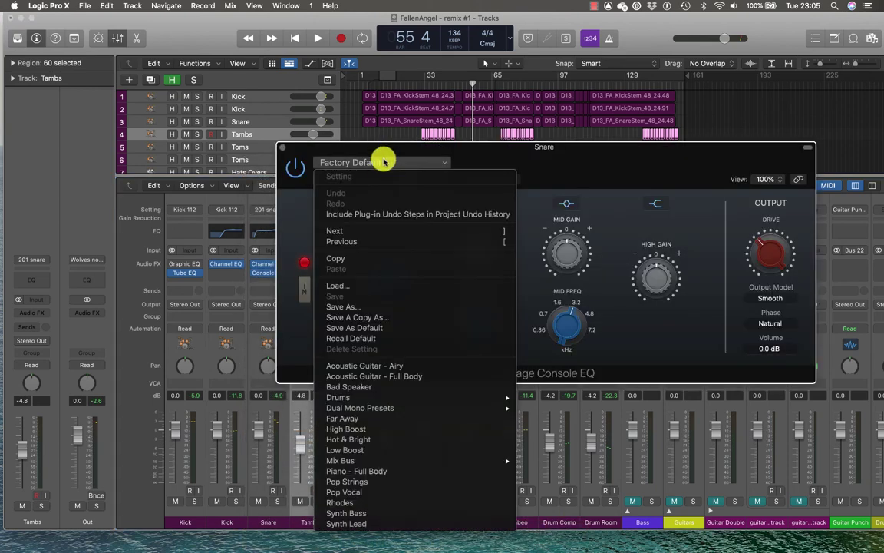
pyautogui.click(550, 198)
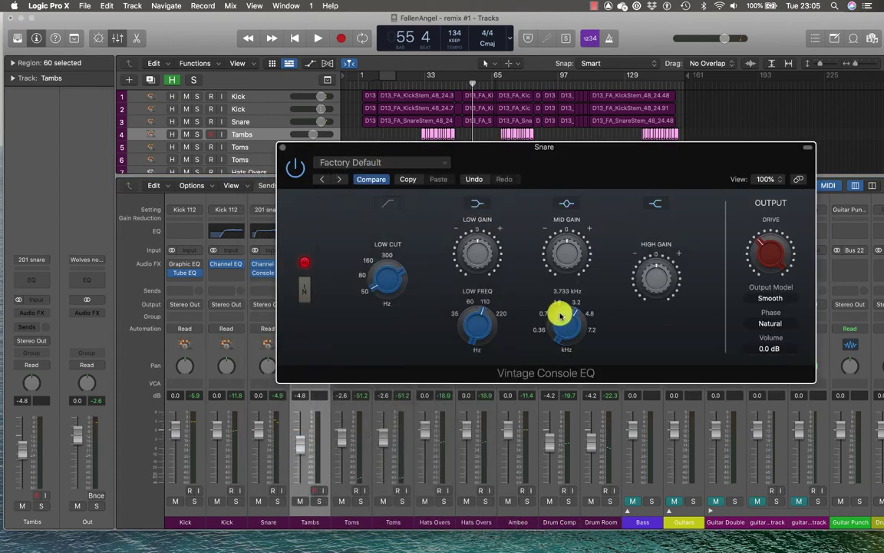
pyautogui.click(561, 251)
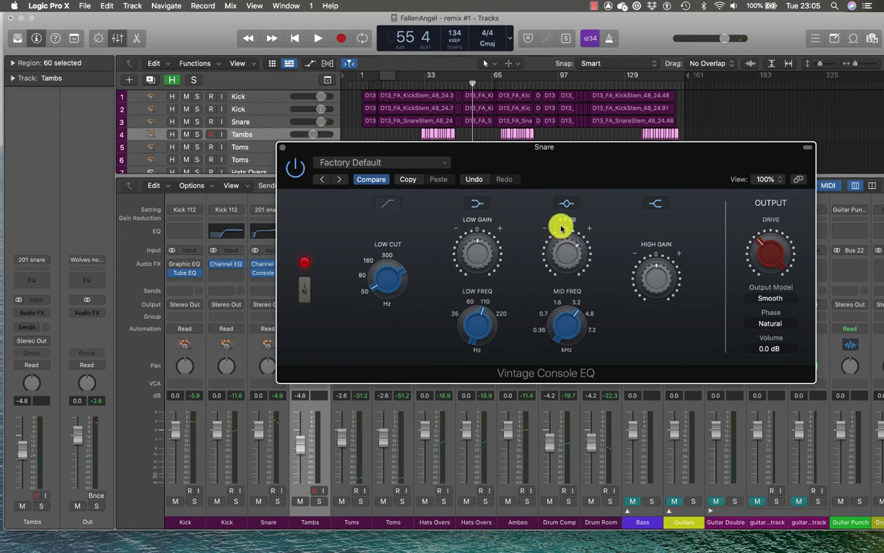
pyautogui.click(473, 328)
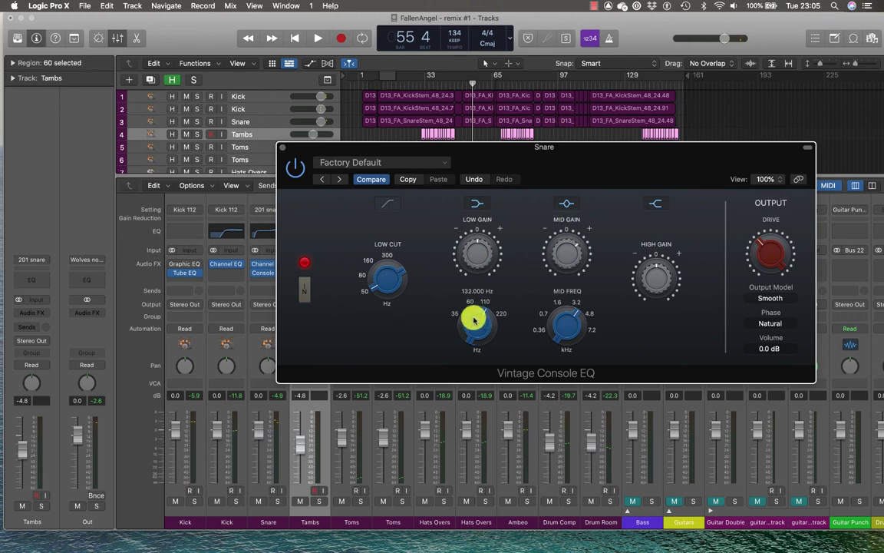
pyautogui.click(575, 315)
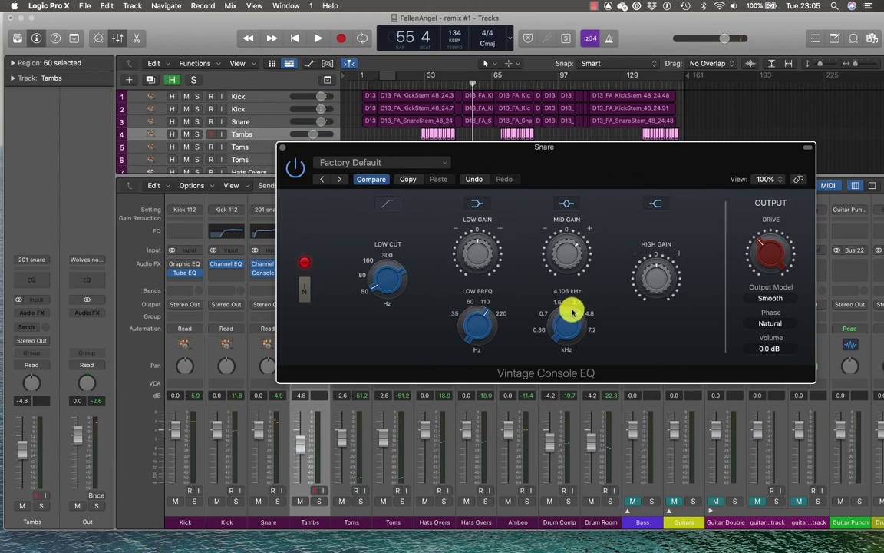
pyautogui.click(481, 321)
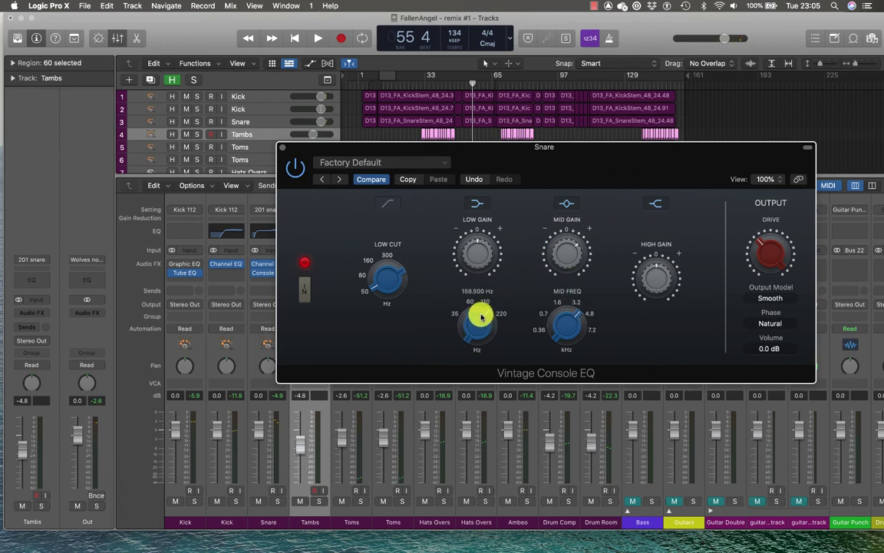
pyautogui.click(465, 244)
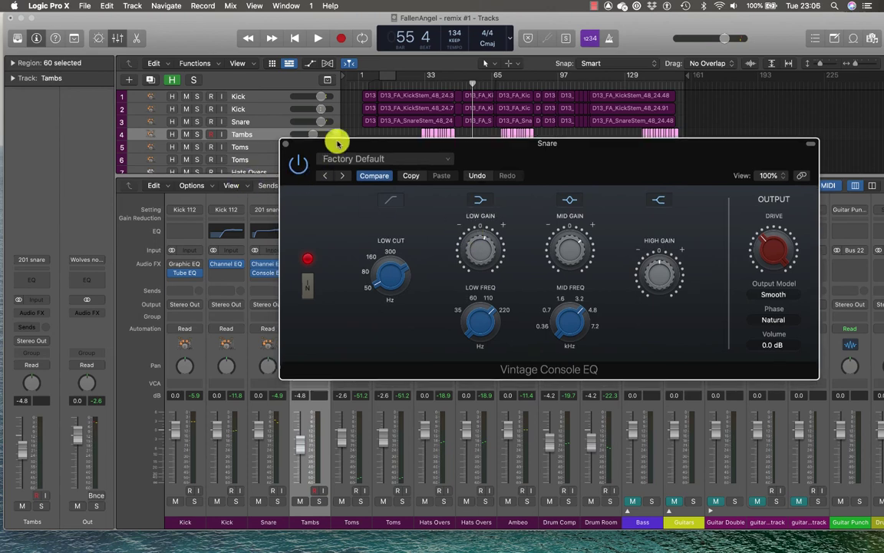
# Move the Console EQ window aside and play the snare, toggling the EQ's bypass to compare.
pyautogui.moveTo(339, 145); pyautogui.dragTo(380, 105)
pyautogui.click(256, 264)
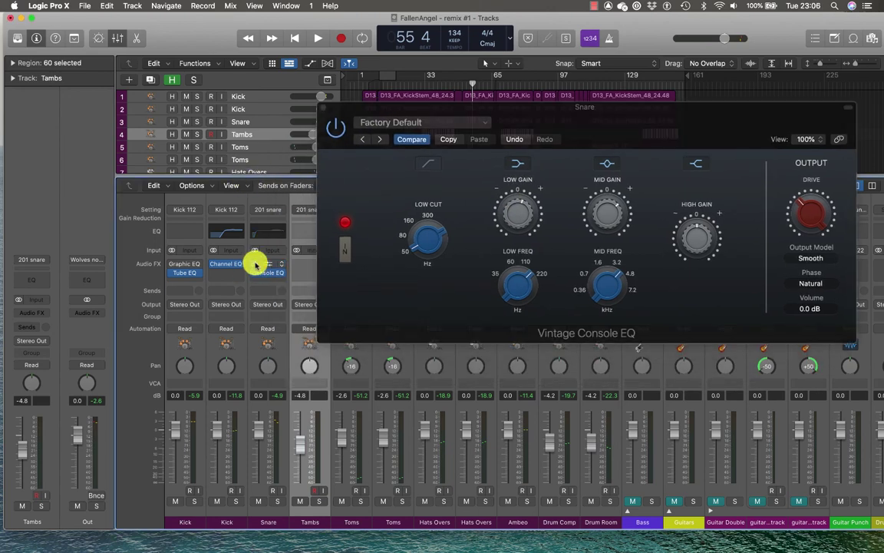
pyautogui.press('space')
pyautogui.click(342, 130)
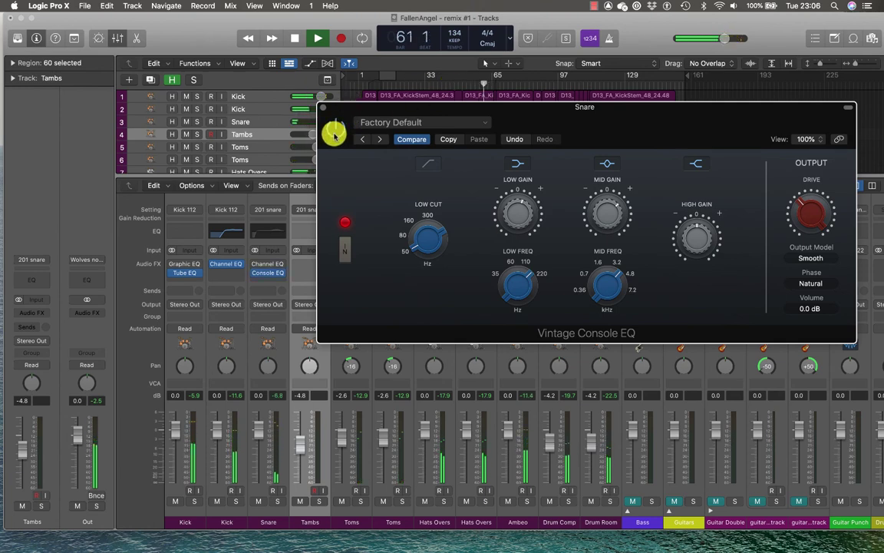
pyautogui.press('space')
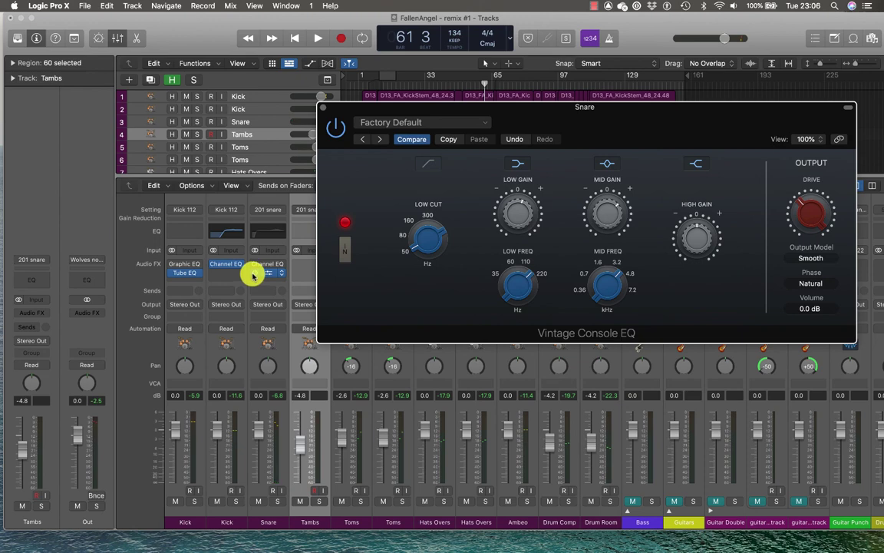
# Bypass the Console EQ on the Snare and play back briefly to compare.
pyautogui.click(253, 265)
pyautogui.press('space')
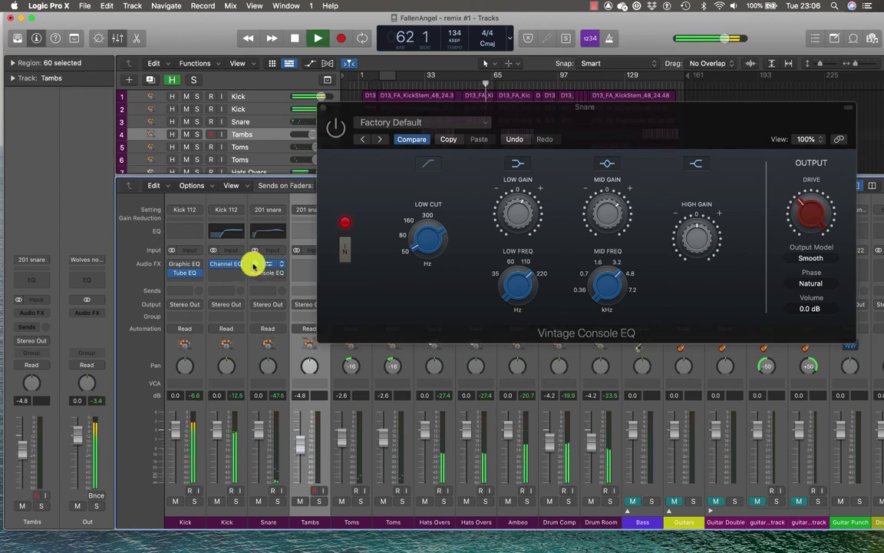
pyautogui.press('space')
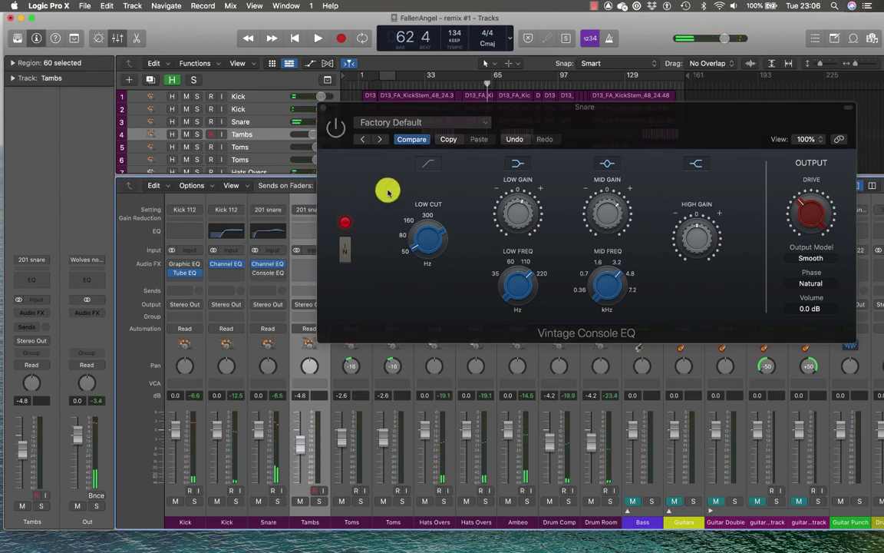
# Close the Console EQ window and open the Snare's Channel EQ from its channel strip.
pyautogui.click(324, 109)
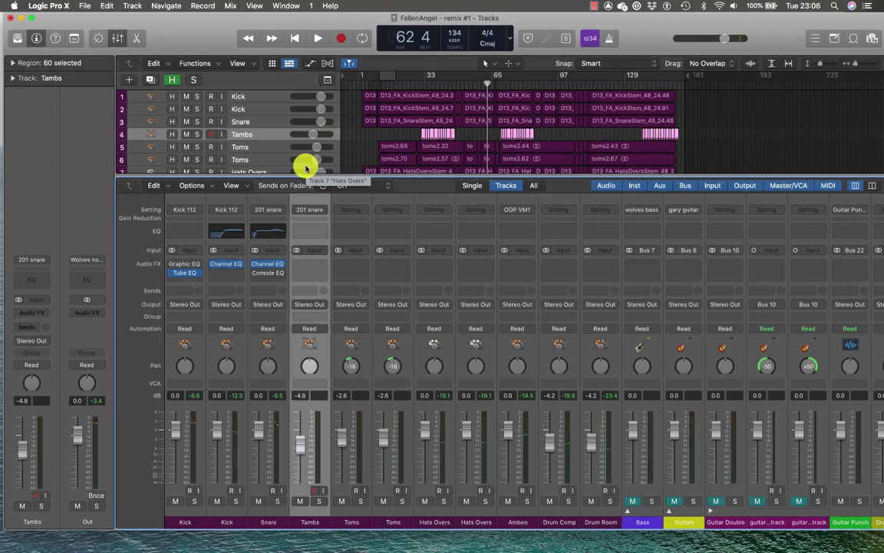
pyautogui.click(250, 122)
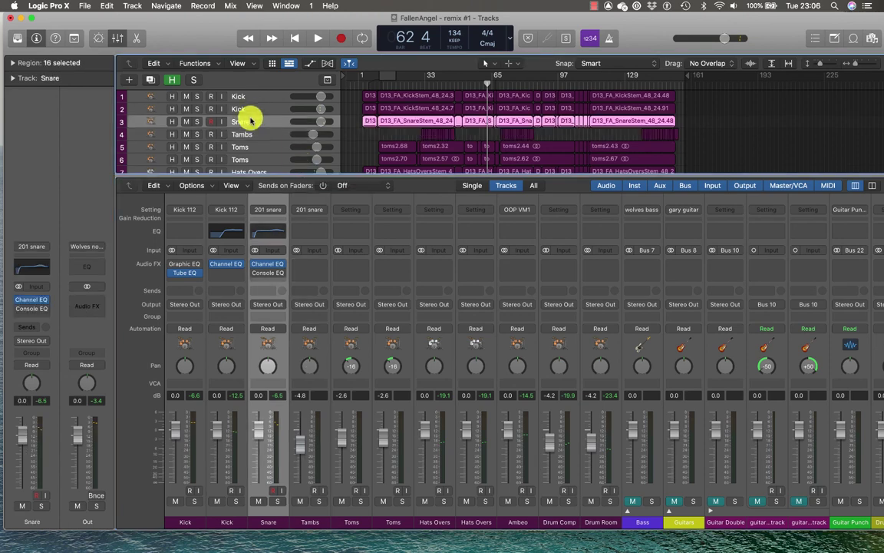
pyautogui.click(267, 264)
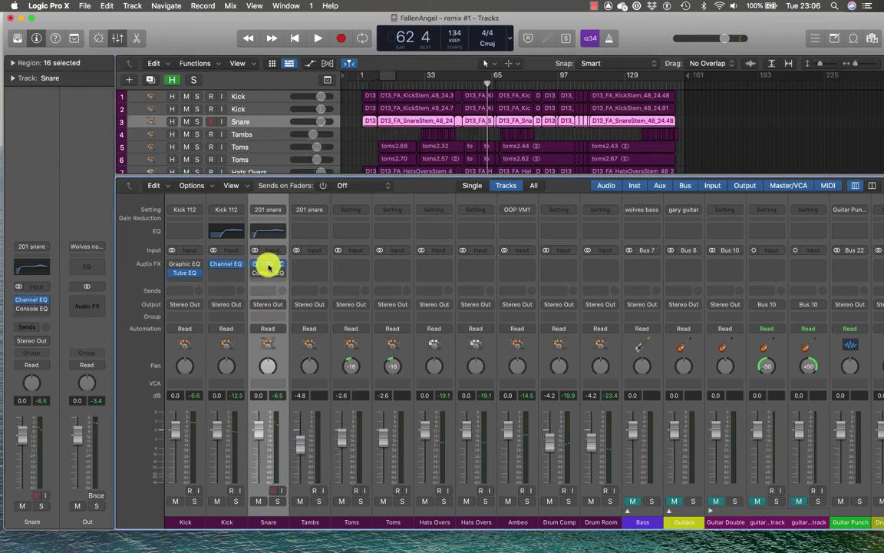